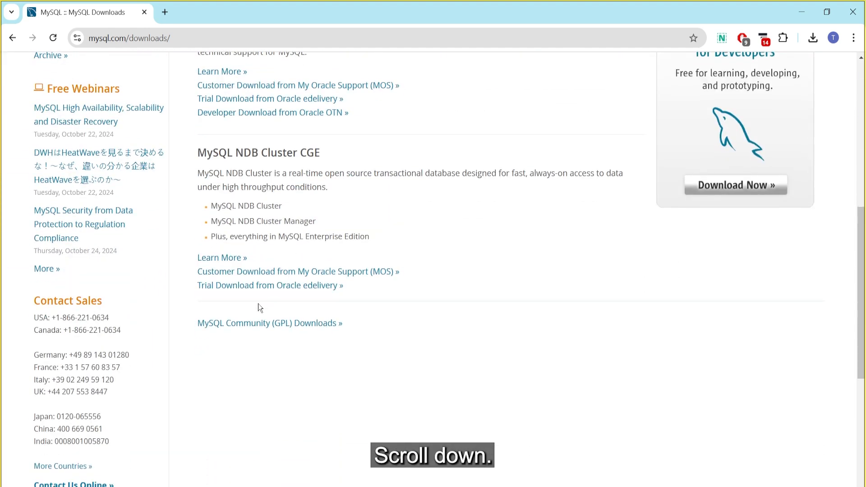
Open the MySQL Community (GPL) Downloads page and highlight the MySQL Installer for Windows entry
{"action": "left_click", "coordinate": [281, 328]}
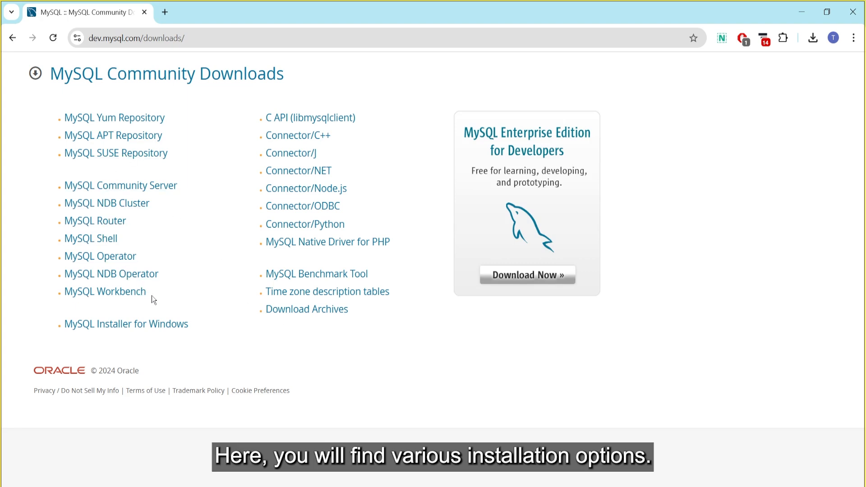
{"action": "left_click_drag", "start_coordinate": [213, 323], "coordinate": [48, 333]}
{"action": "left_click", "coordinate": [44, 328]}
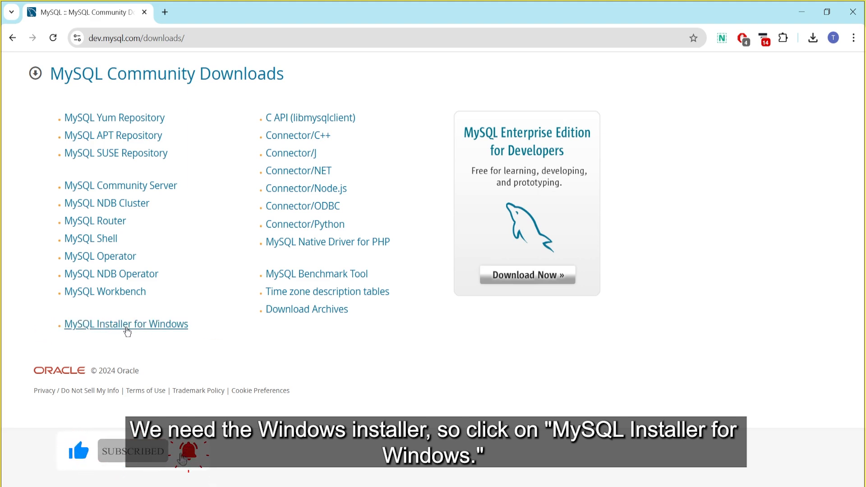
Go to the MySQL Installer for Windows page and keep version 8.0.40 selected
{"action": "left_click", "coordinate": [127, 329]}
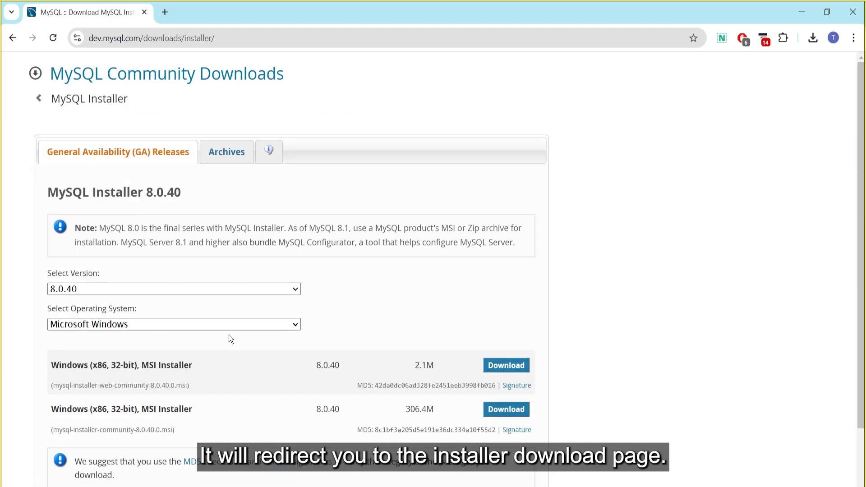
{"action": "scroll", "coordinate": [228, 335], "scroll_direction": "down", "scroll_amount": 1}
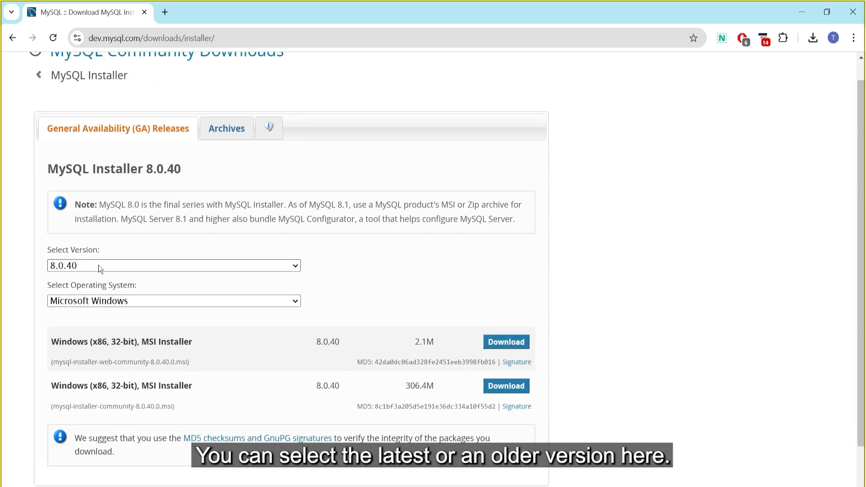
{"action": "left_click", "coordinate": [98, 265]}
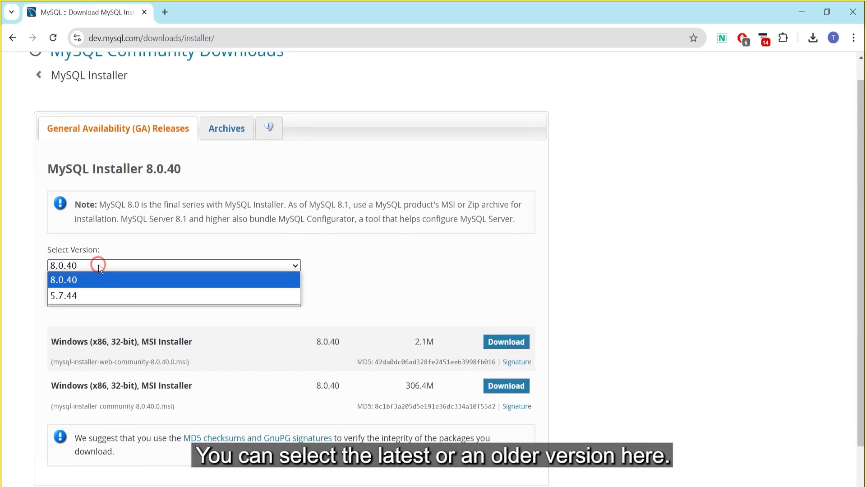
{"action": "left_click", "coordinate": [320, 260]}
Download the 306.4M full MSI installer rather than the 2.1M web installer
{"action": "scroll", "coordinate": [370, 328], "scroll_direction": "down", "scroll_amount": 1}
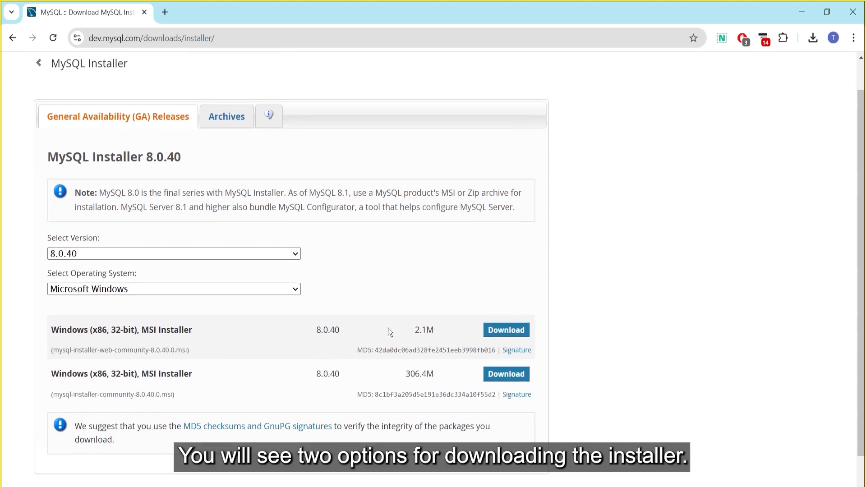
{"action": "double_click", "coordinate": [417, 330]}
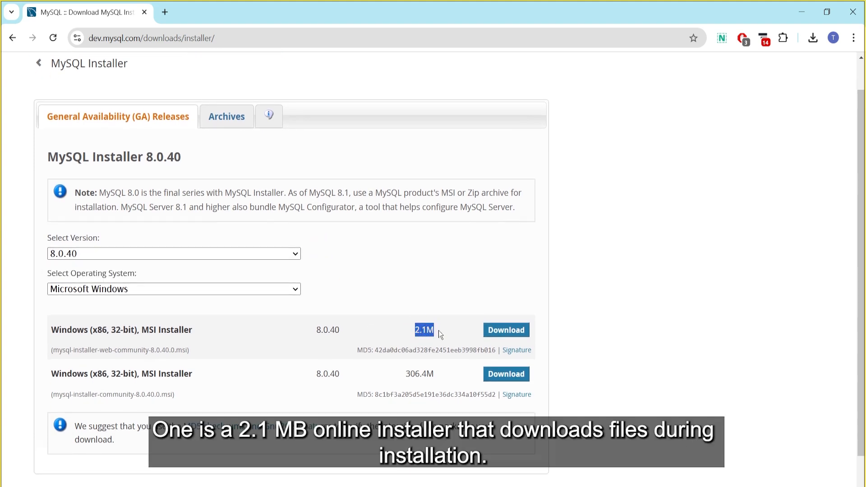
{"action": "left_click", "coordinate": [440, 334]}
{"action": "left_click_drag", "start_coordinate": [400, 377], "coordinate": [441, 378]}
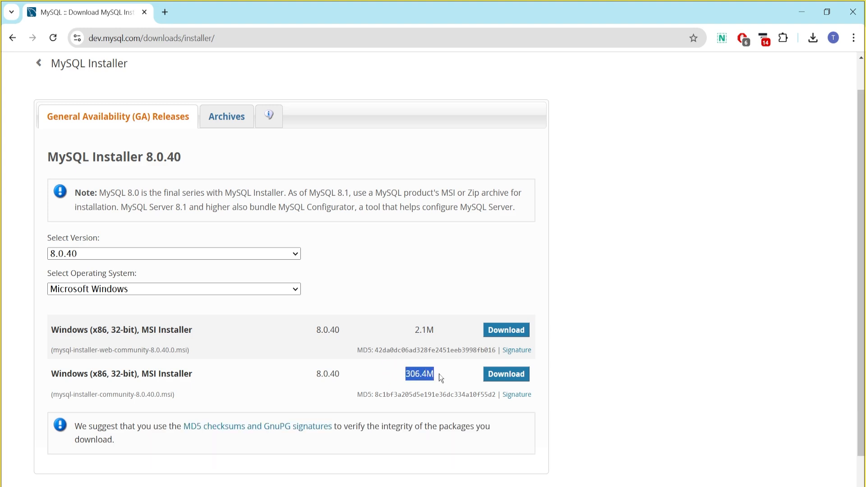
{"action": "left_click", "coordinate": [441, 378]}
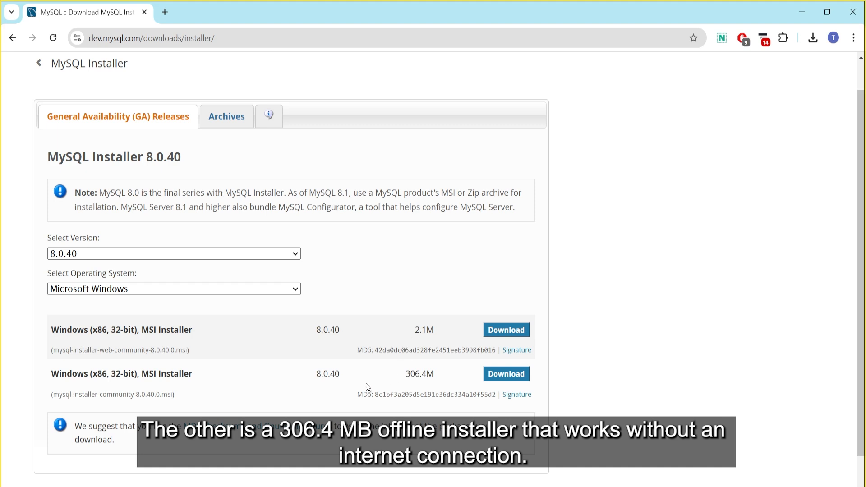
{"action": "left_click", "coordinate": [503, 380]}
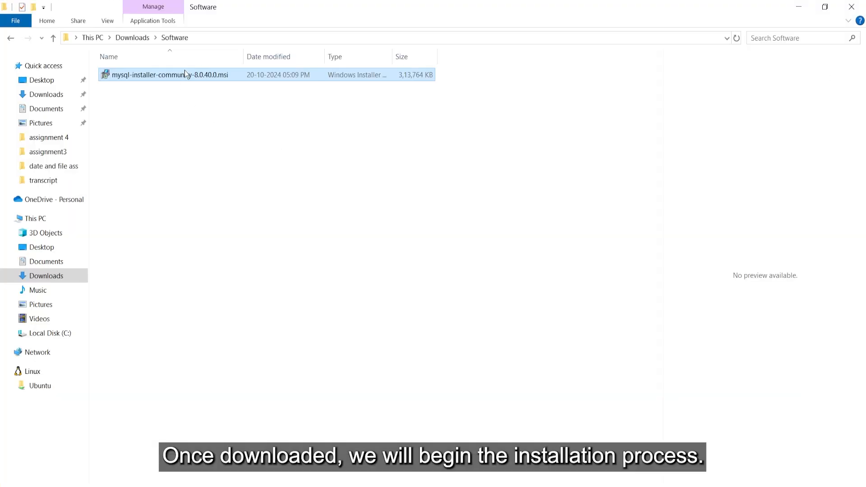
Install mysql-installer-community-8.0.40.0.msi from Downloads\Software via its right-click menu
{"action": "right_click", "coordinate": [185, 75]}
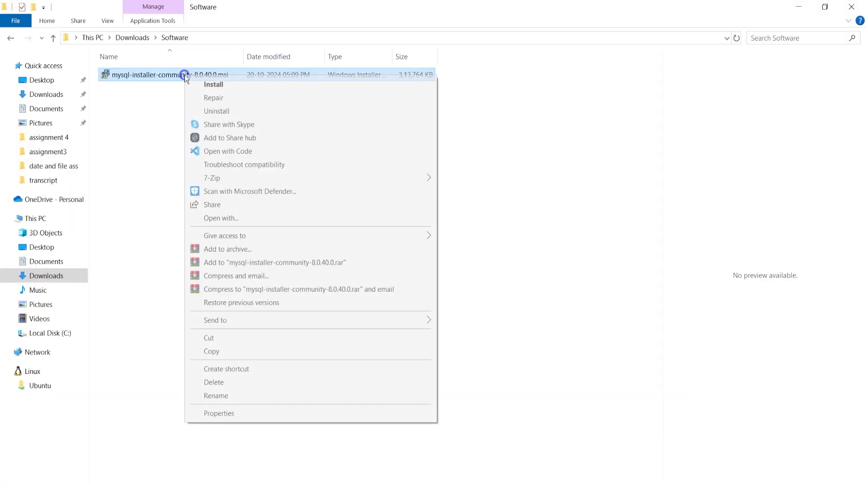
{"action": "left_click", "coordinate": [210, 86]}
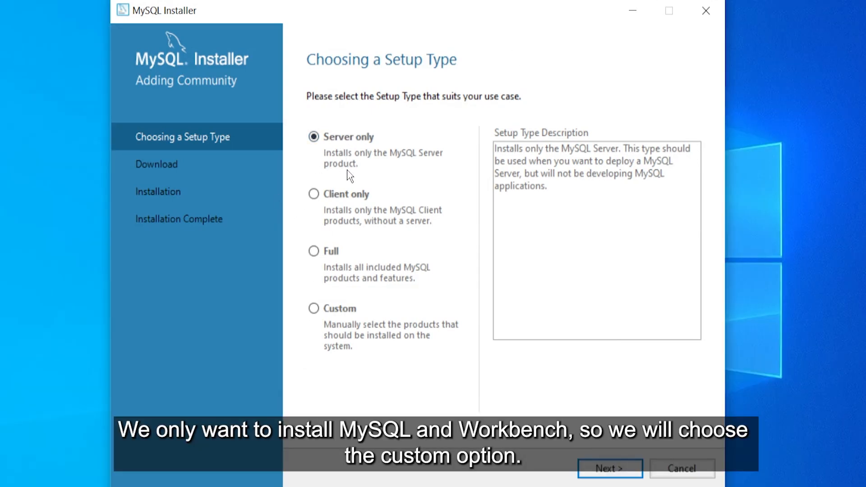
Choose the Custom setup type and add MySQL Server 8.0.40 - X64 to the install list
{"action": "left_click", "coordinate": [314, 309]}
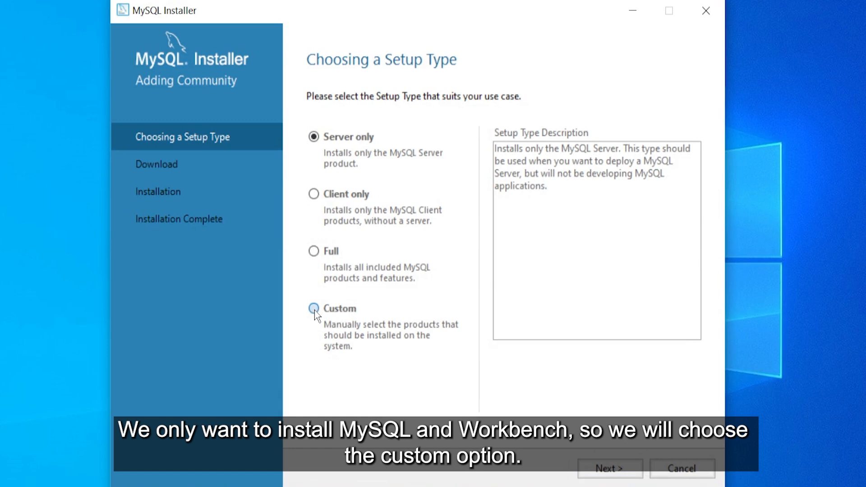
{"action": "left_click", "coordinate": [610, 468]}
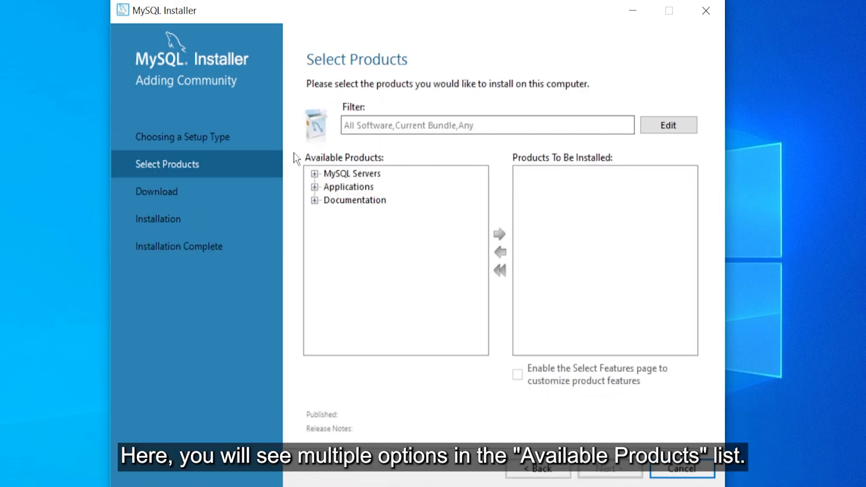
{"action": "left_click", "coordinate": [314, 174]}
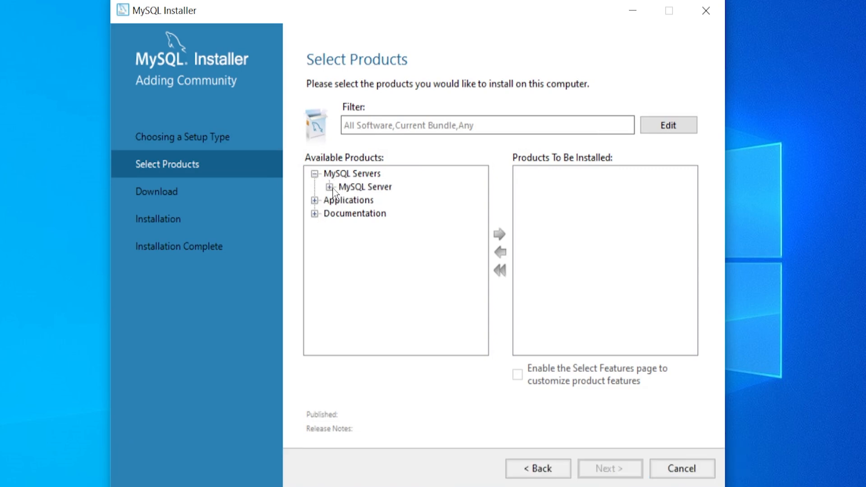
{"action": "left_click", "coordinate": [330, 187]}
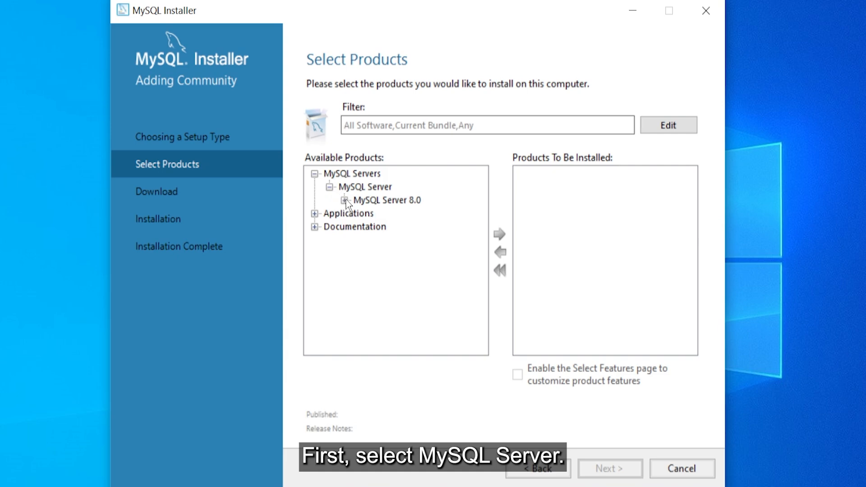
{"action": "left_click", "coordinate": [345, 201]}
{"action": "left_click", "coordinate": [405, 217]}
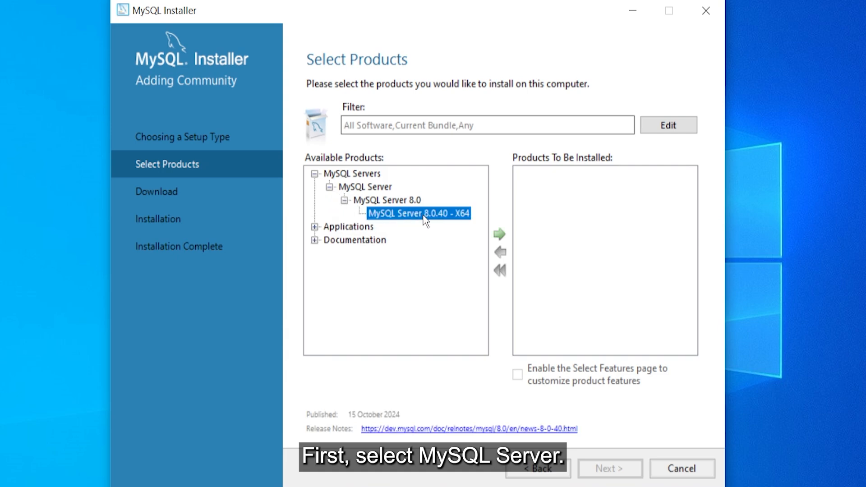
{"action": "left_click", "coordinate": [500, 234]}
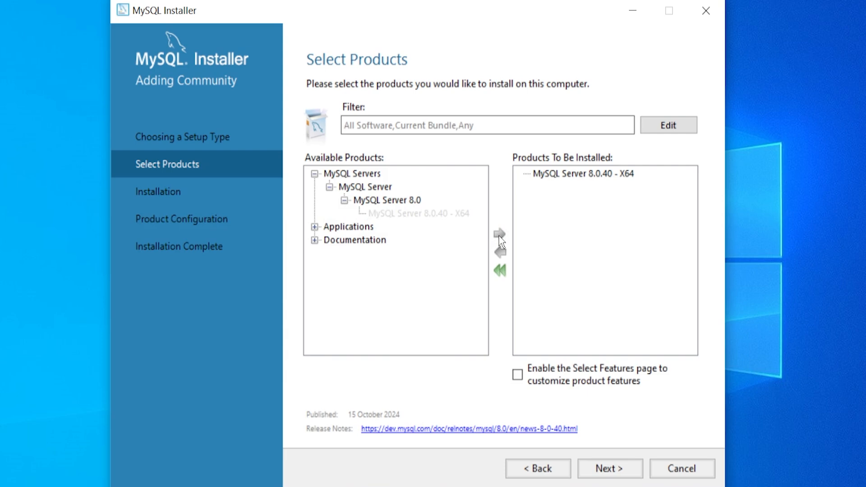
Add MySQL Workbench 8.0.40 - X64 from Applications to the install list
{"action": "left_click", "coordinate": [315, 227]}
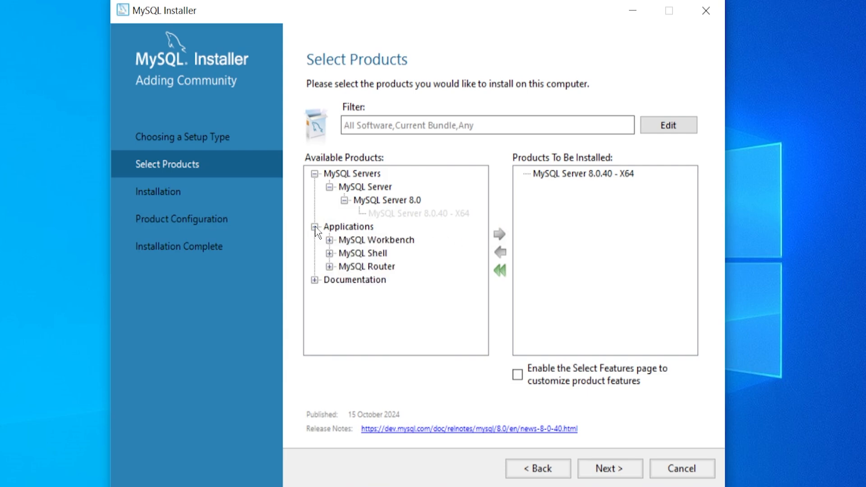
{"action": "left_click", "coordinate": [330, 240]}
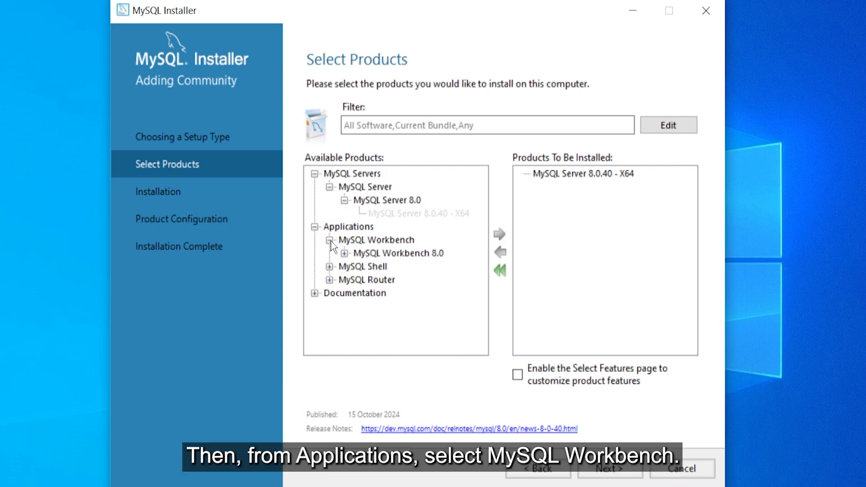
{"action": "left_click", "coordinate": [330, 267]}
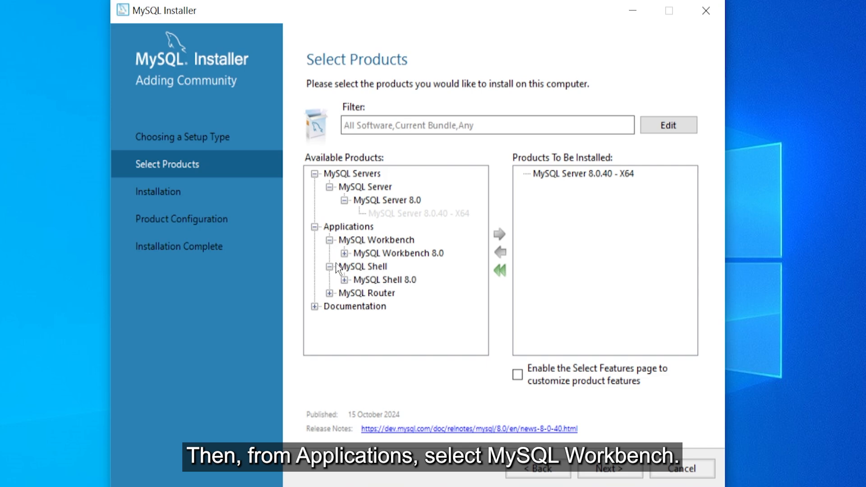
{"action": "left_click", "coordinate": [344, 253]}
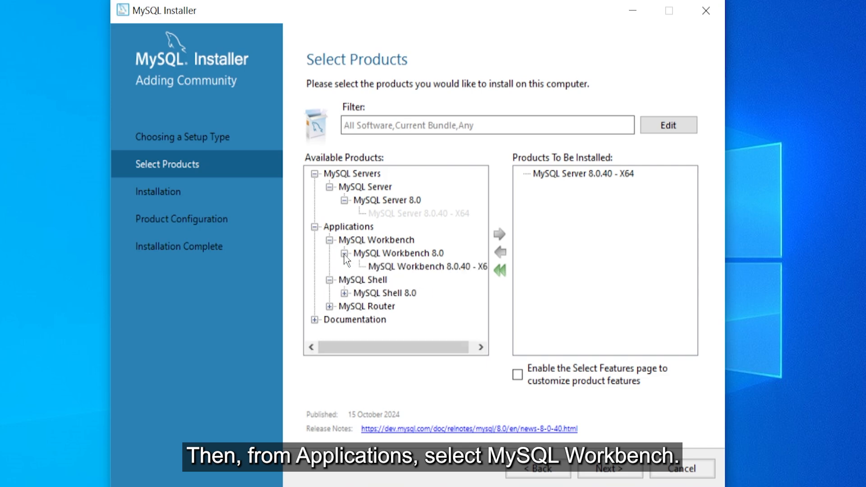
{"action": "left_click", "coordinate": [403, 267]}
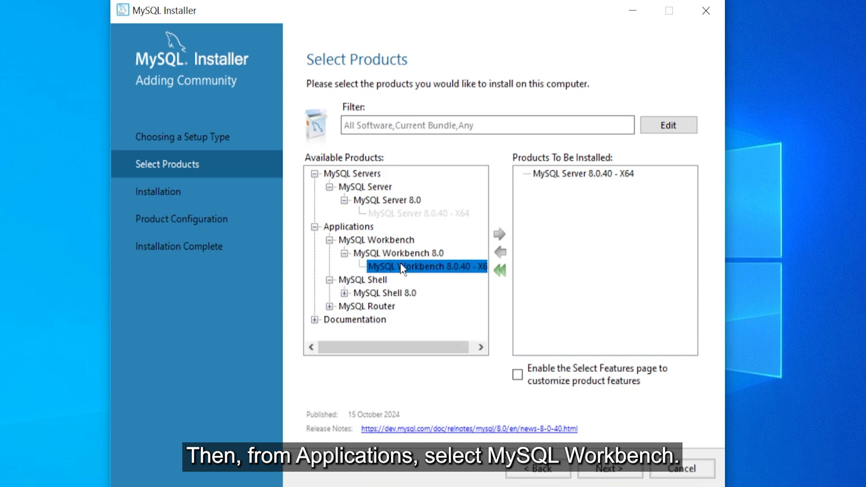
{"action": "left_click", "coordinate": [499, 236]}
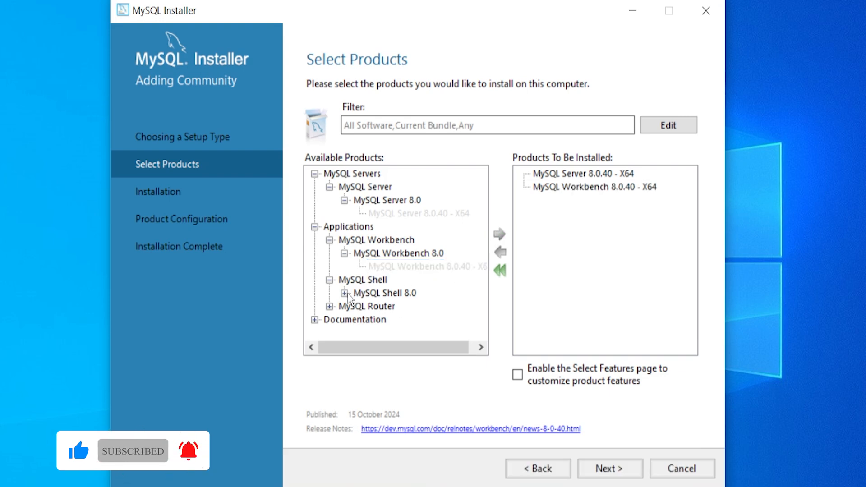
Execute the installation of MySQL Server and Workbench 8.0.40, then continue to Product Configuration
{"action": "left_click", "coordinate": [614, 474]}
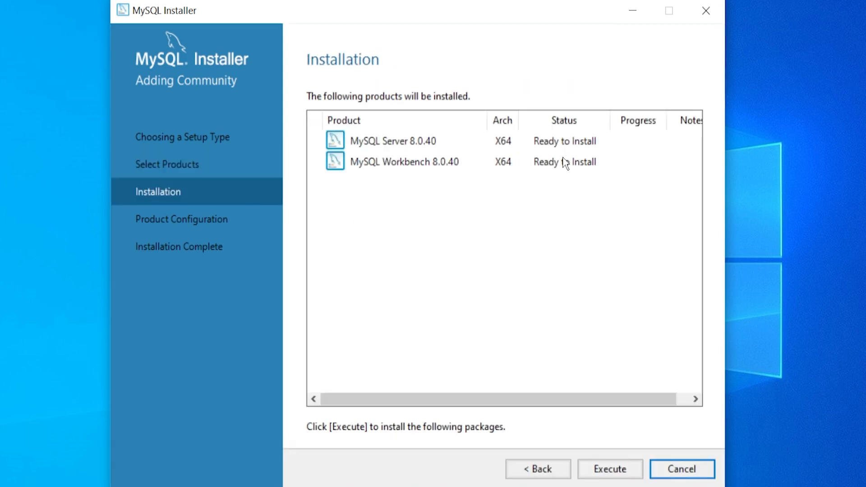
{"action": "left_click", "coordinate": [602, 471]}
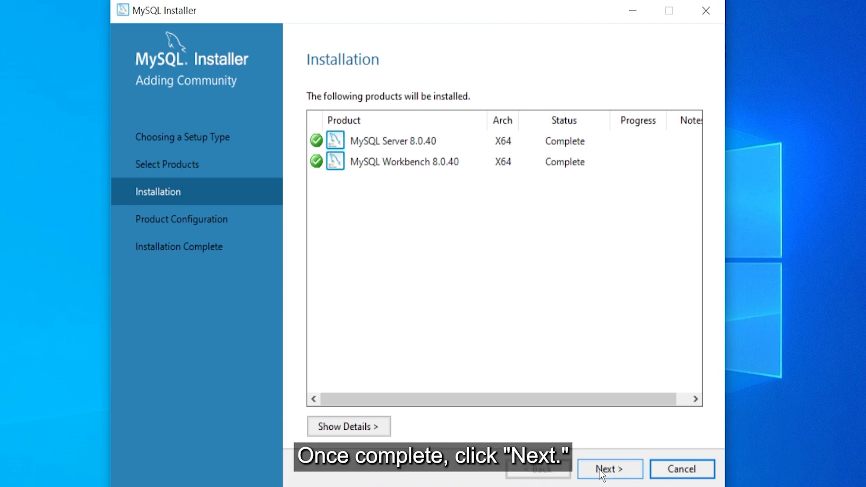
{"action": "left_click", "coordinate": [601, 471]}
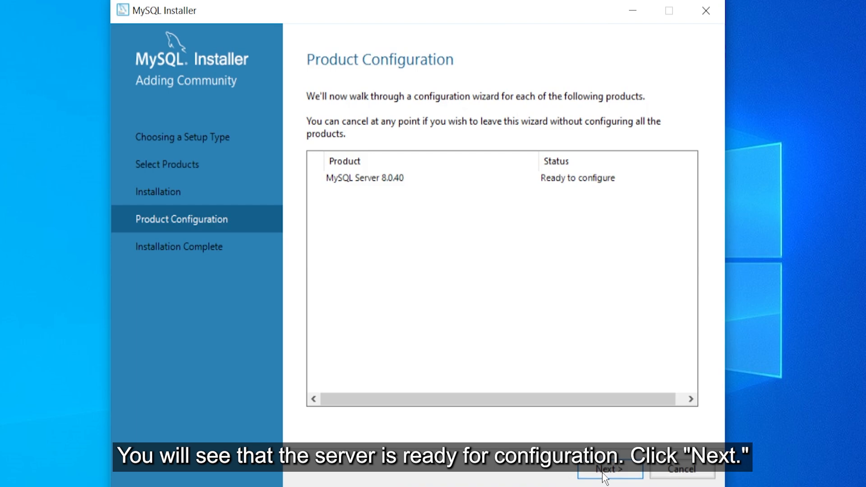
Keep the Development Computer config type and default port 3306 for the server
{"action": "left_click", "coordinate": [602, 472]}
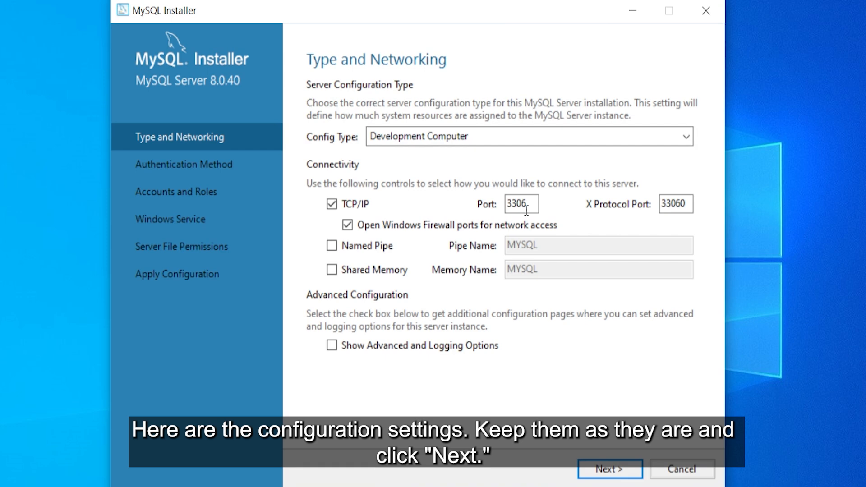
{"action": "left_click_drag", "start_coordinate": [527, 204], "coordinate": [506, 204]}
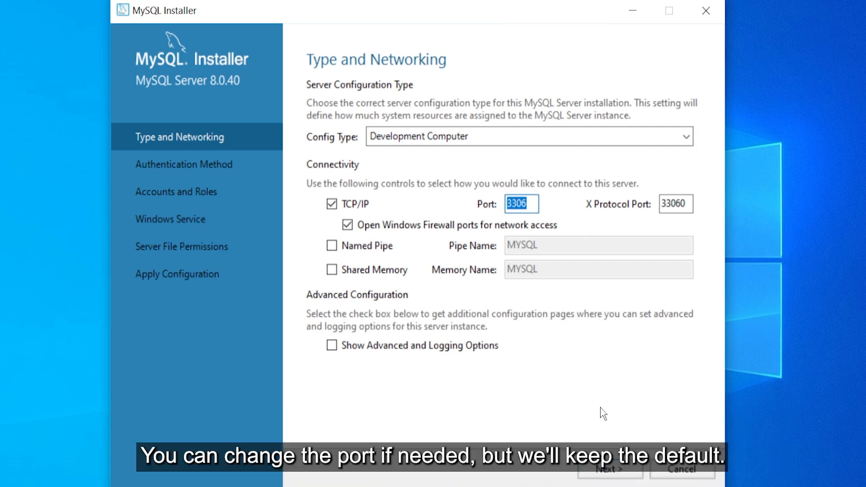
{"action": "left_click", "coordinate": [610, 469]}
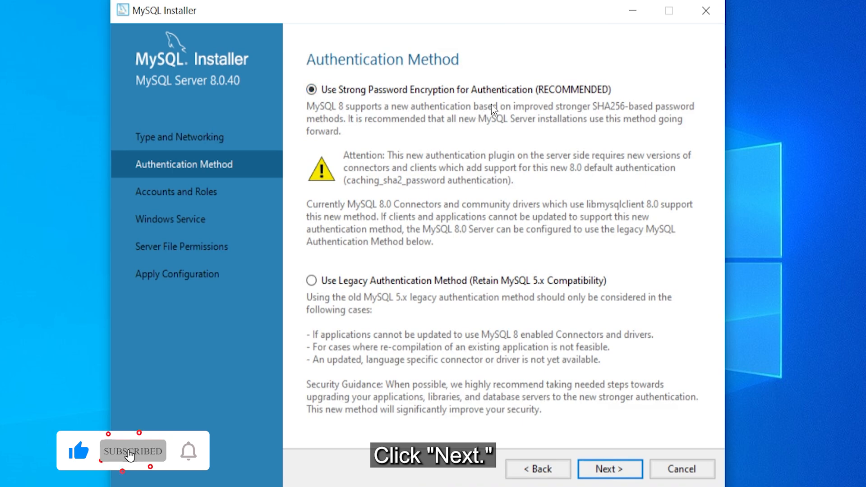
Keep strong password encryption and enter the root password in both password fields
{"action": "left_click", "coordinate": [597, 469]}
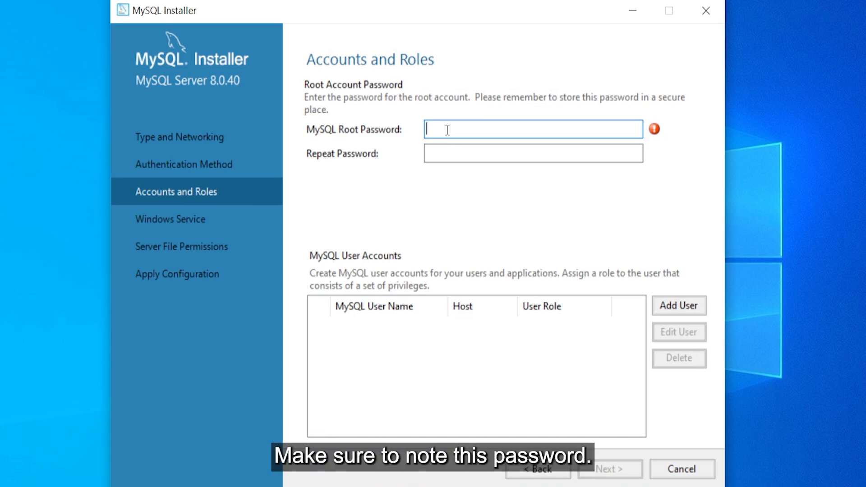
{"action": "type", "text": "••"}
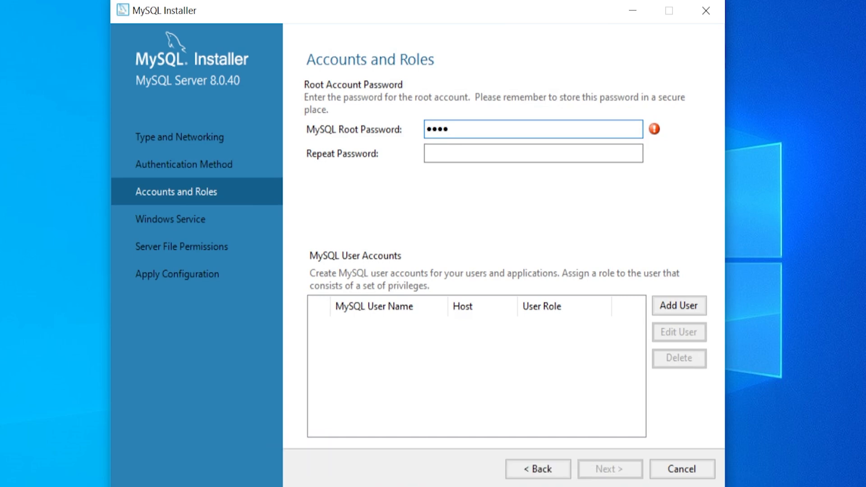
{"action": "key", "text": "Tab"}
{"action": "type", "text": "••"}
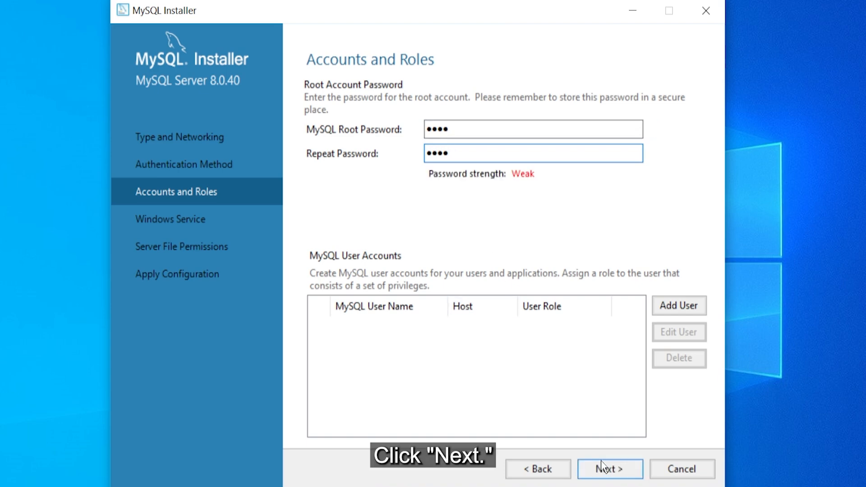
{"action": "left_click", "coordinate": [602, 469]}
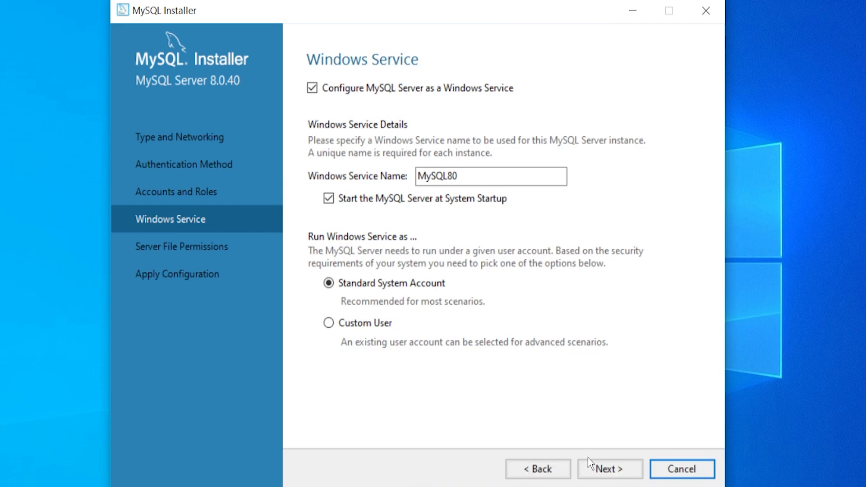
Keep the MySQL80 service and full-access permissions, then execute and finish the configuration
{"action": "left_click", "coordinate": [596, 471]}
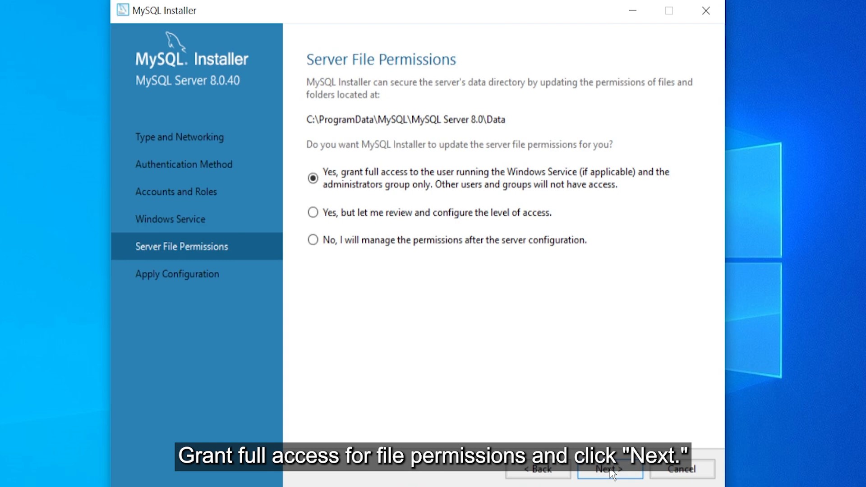
{"action": "left_click", "coordinate": [610, 470]}
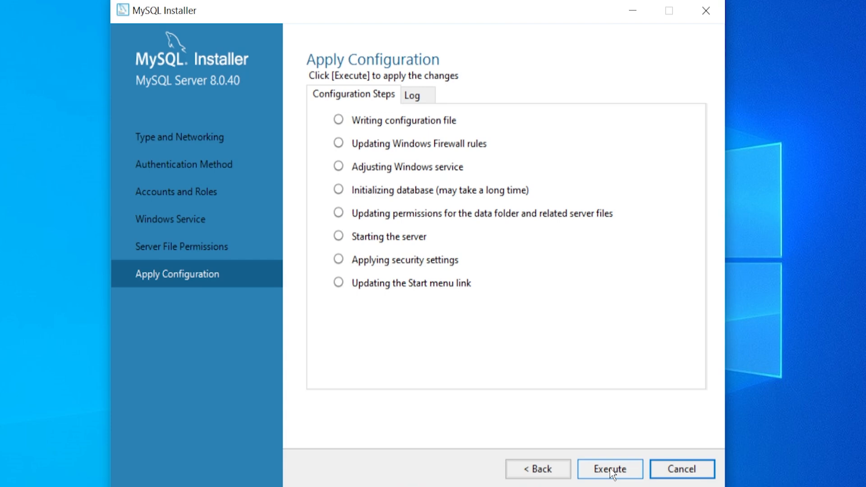
{"action": "left_click", "coordinate": [611, 470]}
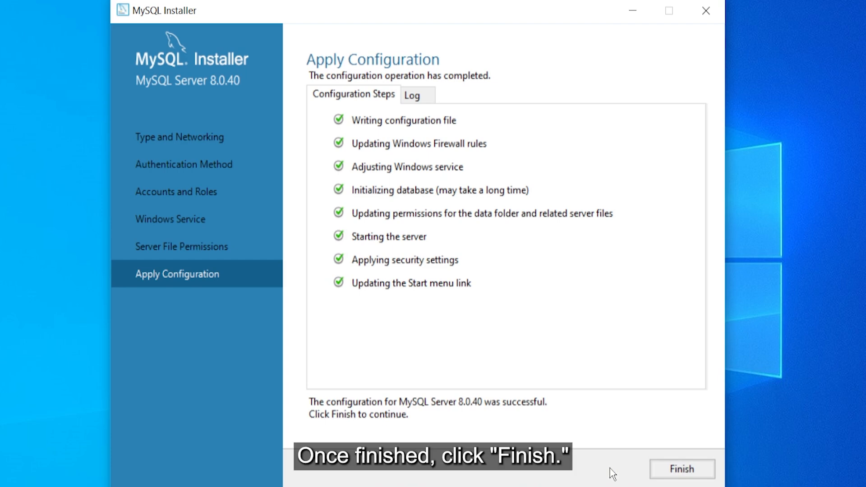
{"action": "left_click", "coordinate": [670, 470]}
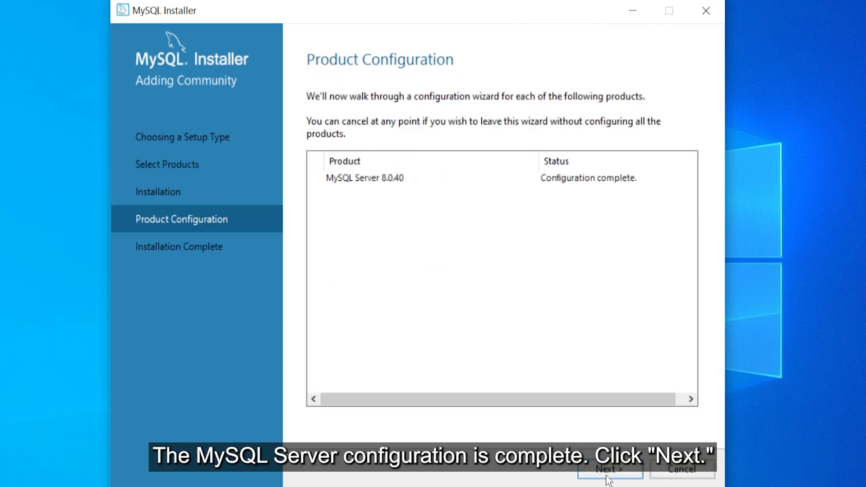
Finish the installation with Start MySQL Workbench checked
{"action": "left_click", "coordinate": [603, 474]}
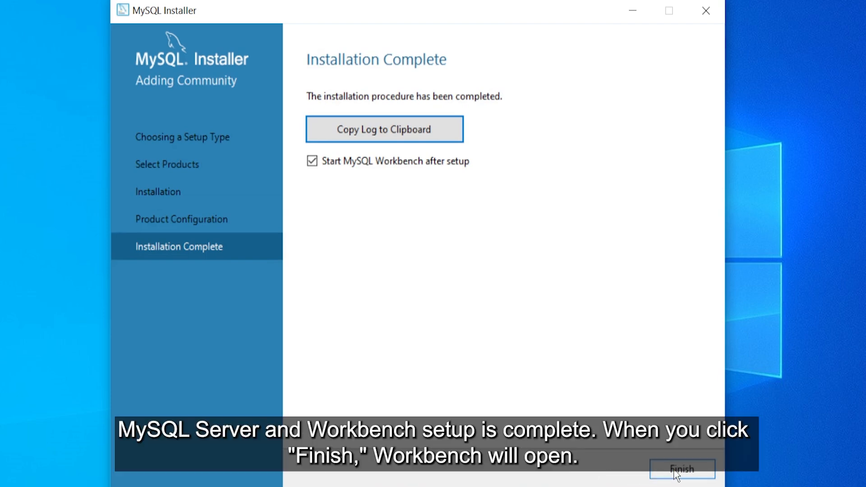
{"action": "left_click", "coordinate": [679, 470]}
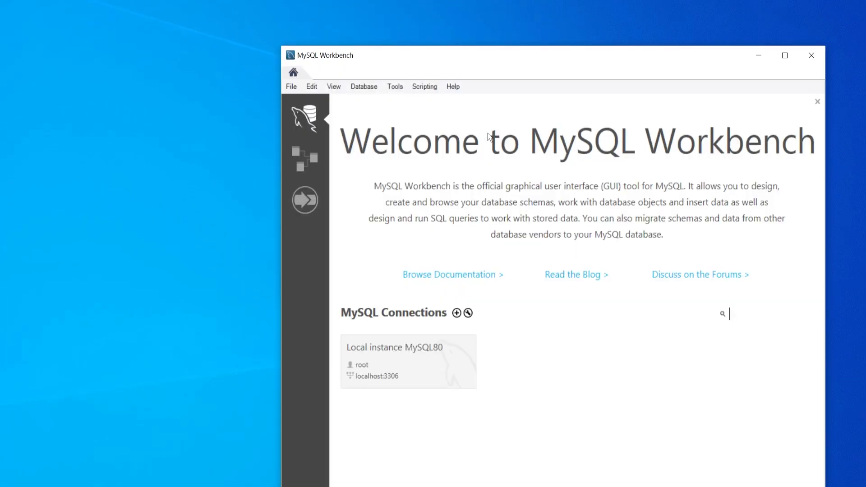
Maximize the Workbench window and open the Local instance MySQL80 connection
{"action": "left_click_drag", "start_coordinate": [474, 55], "coordinate": [369, 16]}
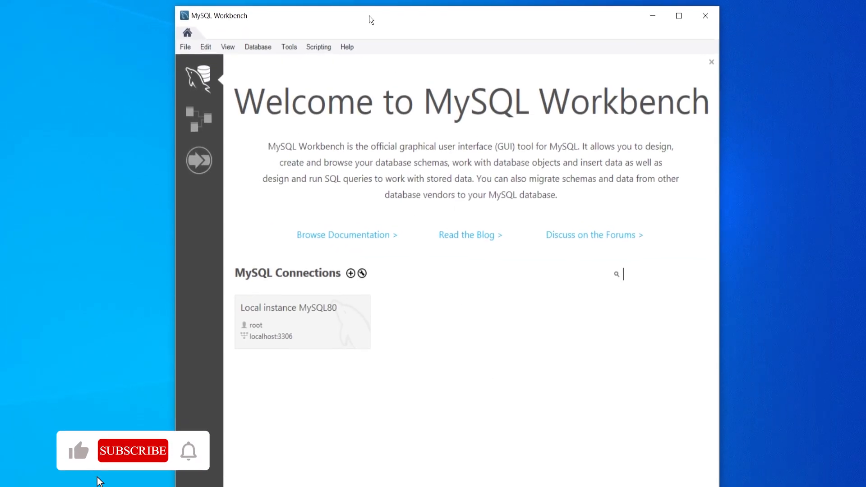
{"action": "left_click", "coordinate": [672, 16]}
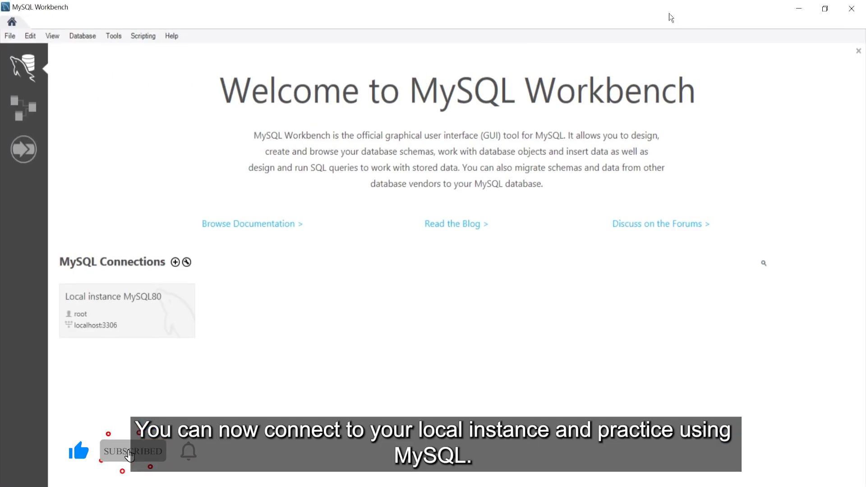
{"action": "left_click", "coordinate": [129, 311]}
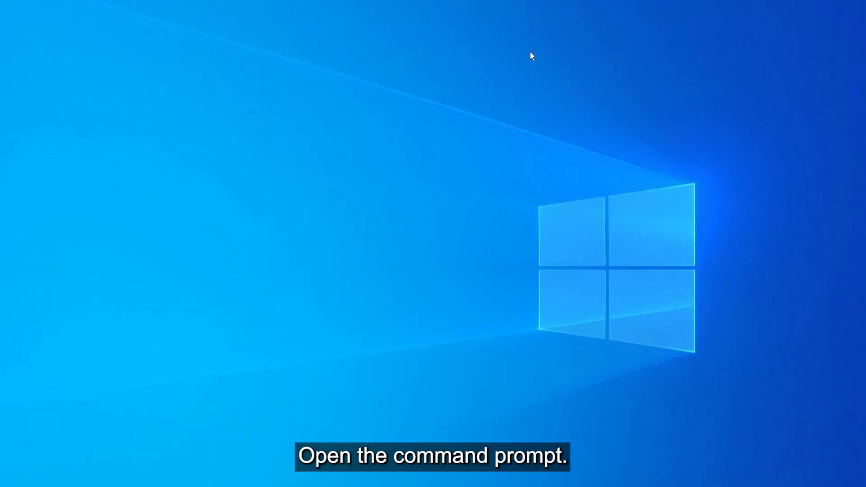
Open Command Prompt and run mysql --version, which fails as 'not recognized'
{"action": "key", "text": "super"}
{"action": "type", "text": "cmd"}
{"action": "key", "text": "Return"}
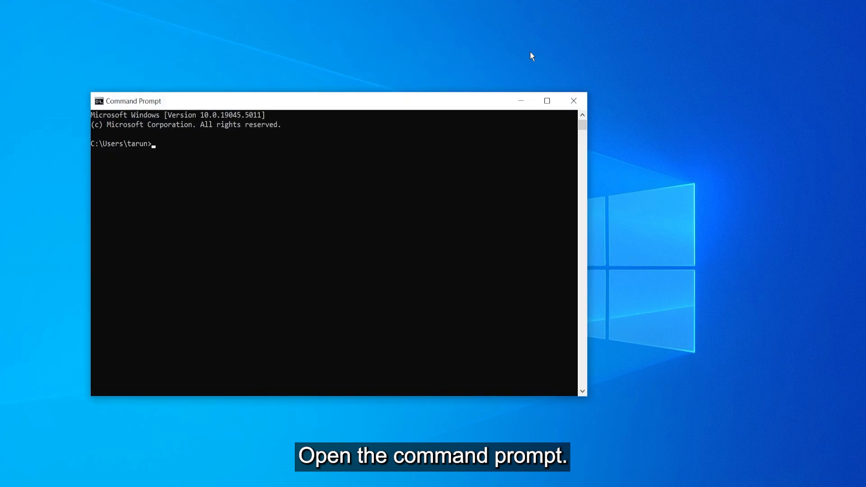
{"action": "type", "text": "mysql "}
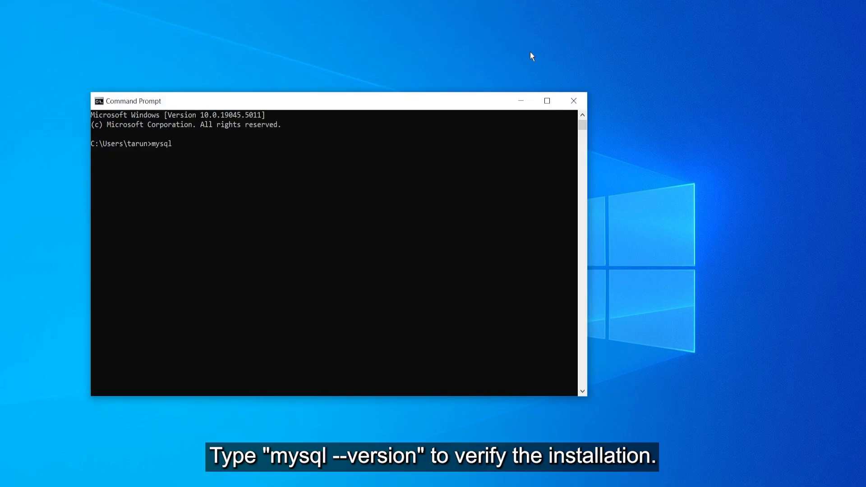
{"action": "type", "text": "--versin"}
{"action": "key", "text": "BackSpace"}
{"action": "key", "text": "BackSpace"}
{"action": "key", "text": "BackSpace"}
{"action": "type", "text": "sion"}
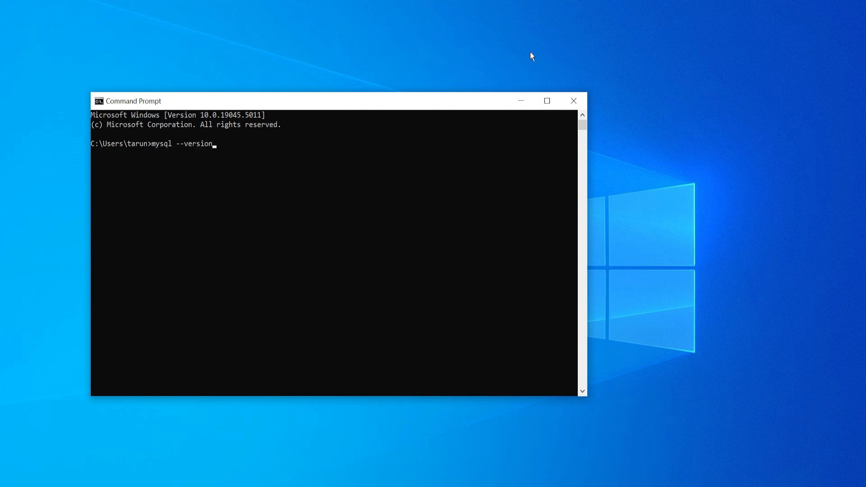
{"action": "key", "text": "Return"}
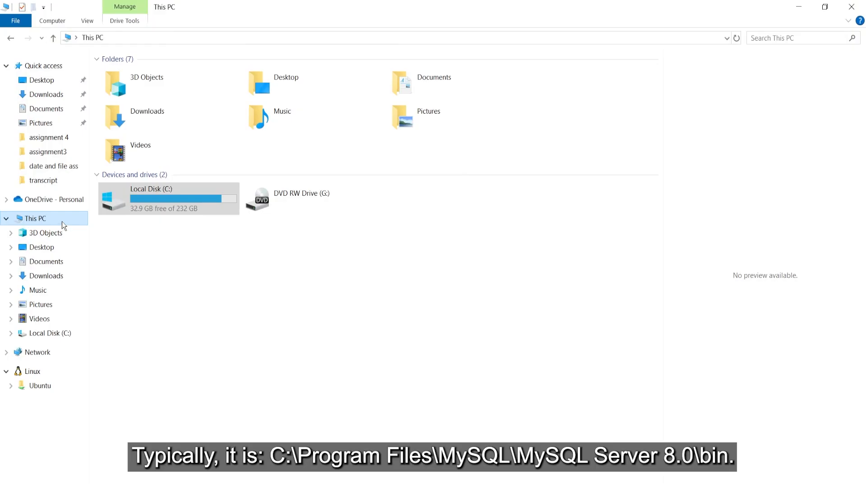
Browse to C:\Program Files\MySQL\MySQL Server 8.0\bin in File Explorer
{"action": "double_click", "coordinate": [150, 206]}
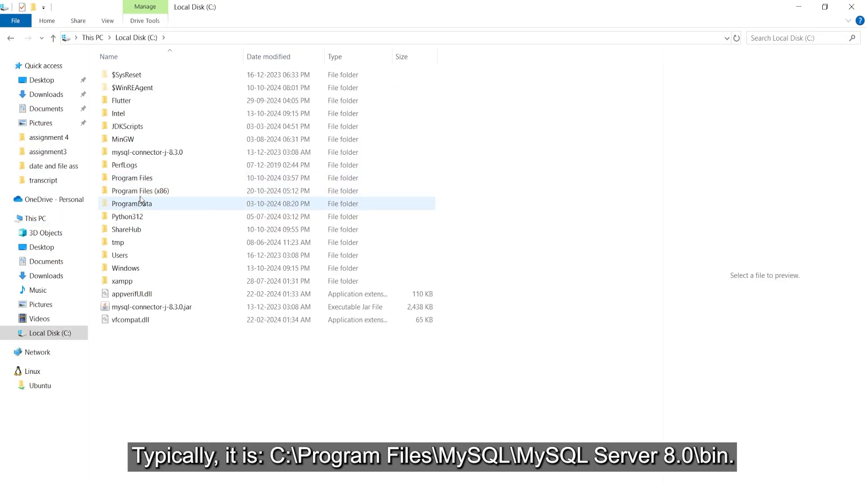
{"action": "double_click", "coordinate": [139, 180]}
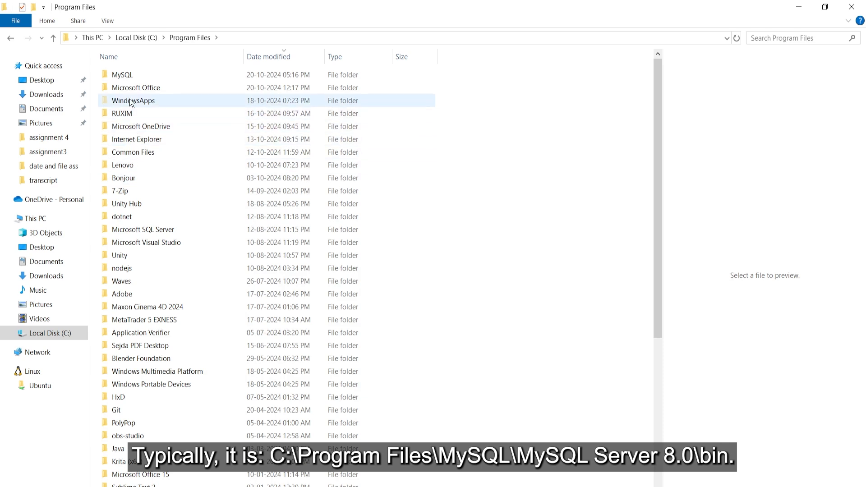
{"action": "double_click", "coordinate": [131, 75]}
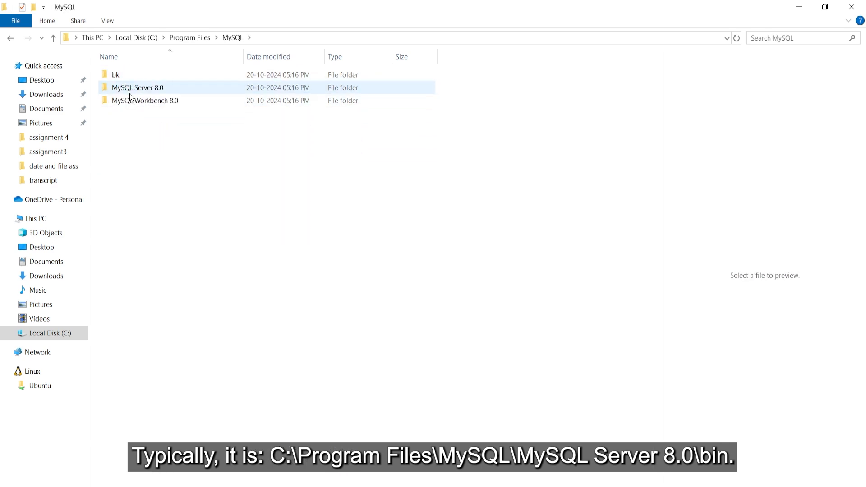
{"action": "left_click", "coordinate": [130, 93]}
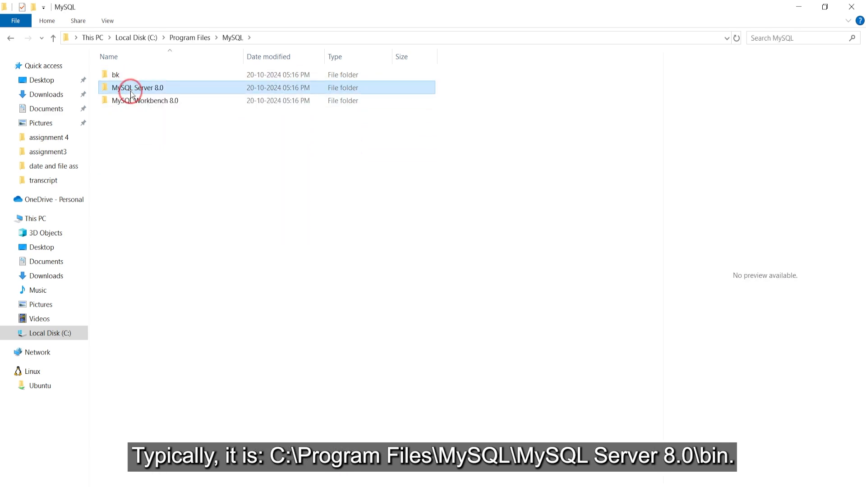
{"action": "double_click", "coordinate": [130, 91]}
{"action": "double_click", "coordinate": [120, 72]}
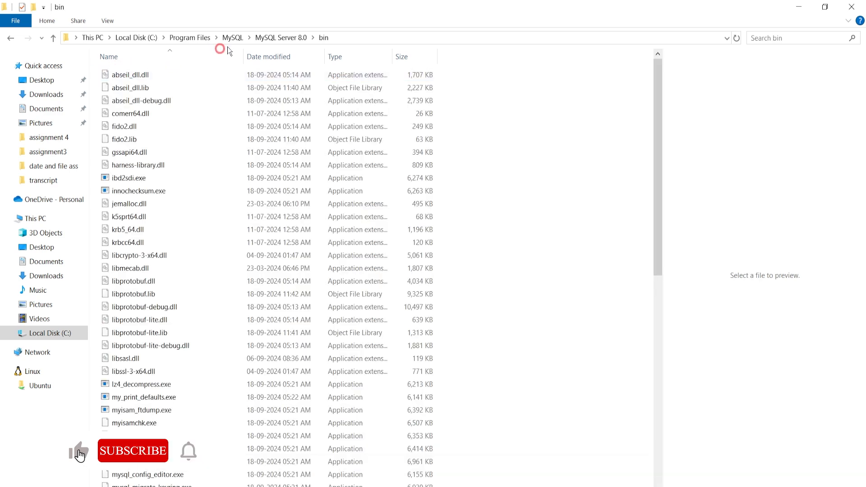
Copy the bin folder's full path from the address bar and search Windows for 'envi'
{"action": "left_click", "coordinate": [350, 38]}
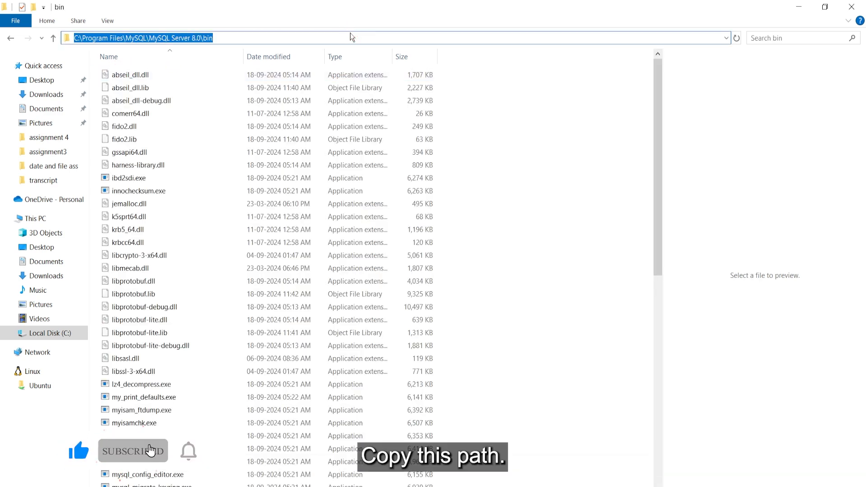
{"action": "left_click", "coordinate": [350, 36]}
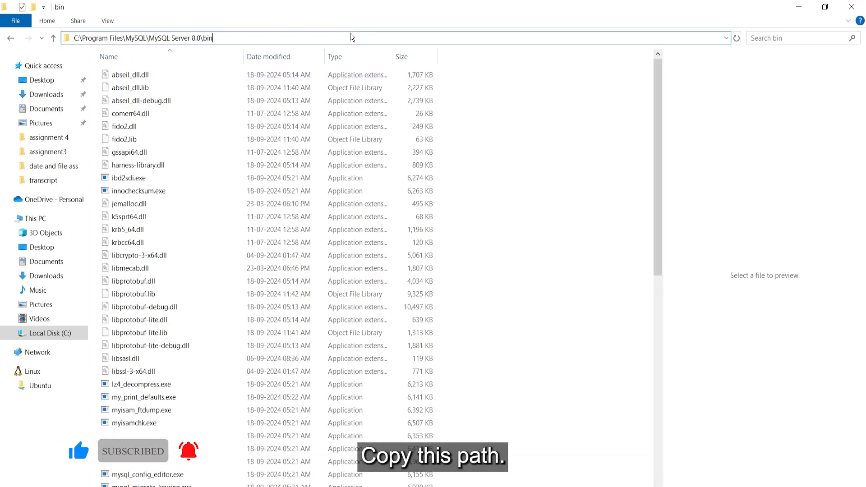
{"action": "key", "text": "ctrl+a"}
{"action": "key", "text": "ctrl+c"}
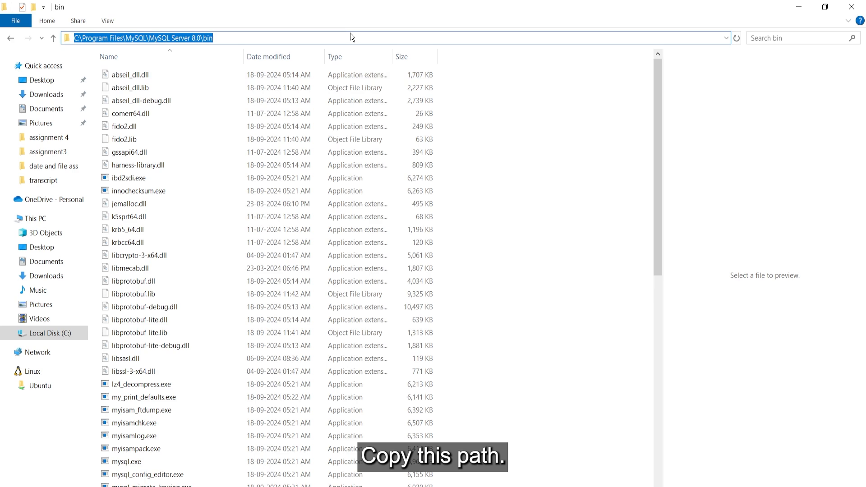
{"action": "key", "text": "super"}
{"action": "type", "text": "envi"}
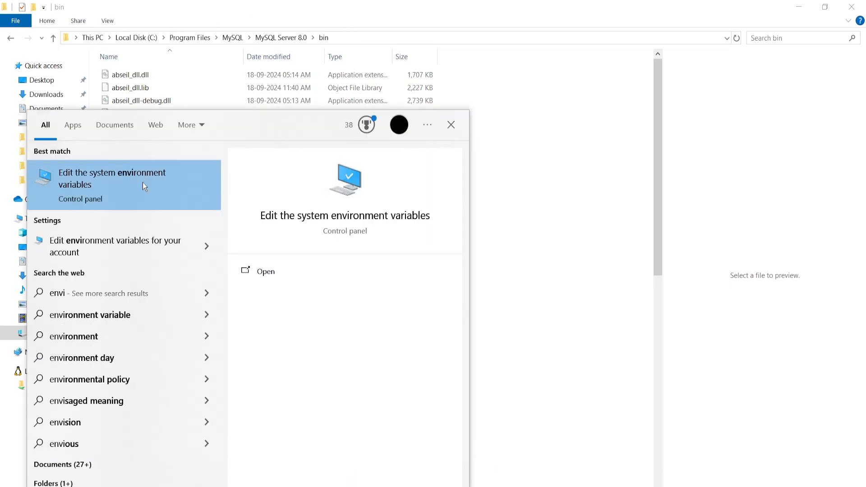
Open Environment Variables and select Path under System variables
{"action": "left_click", "coordinate": [122, 183]}
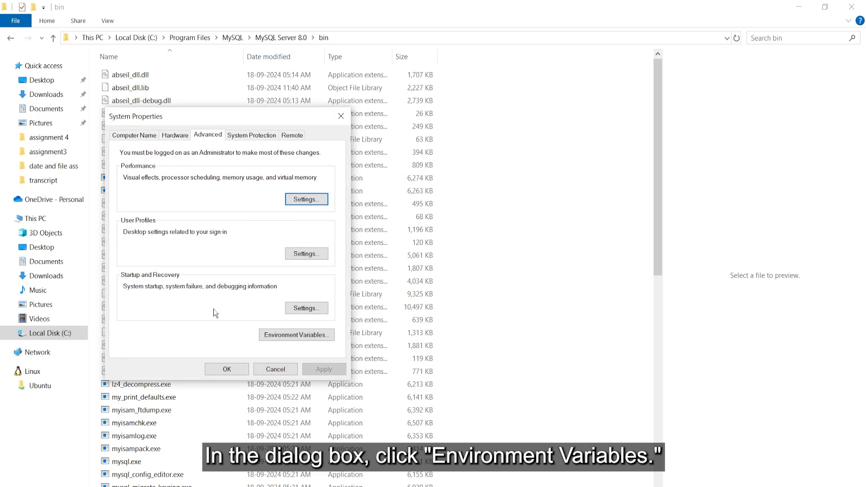
{"action": "left_click", "coordinate": [302, 337]}
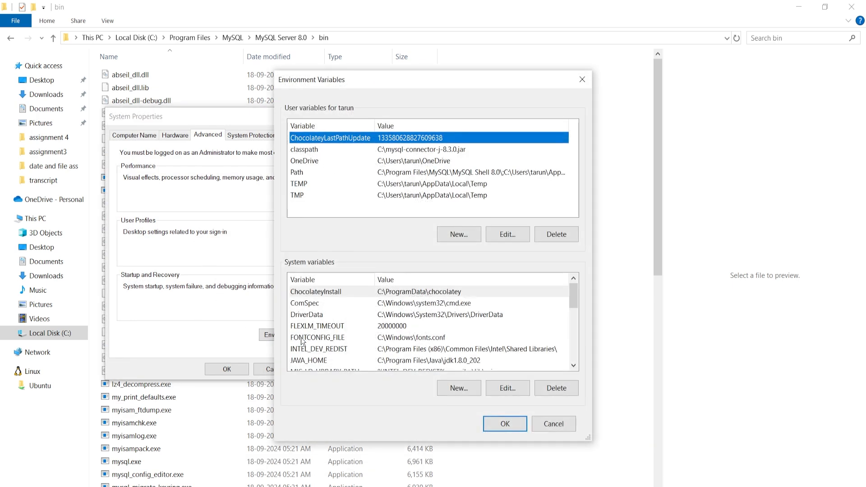
{"action": "left_click", "coordinate": [356, 331]}
{"action": "scroll", "coordinate": [356, 332], "scroll_direction": "down", "scroll_amount": 2}
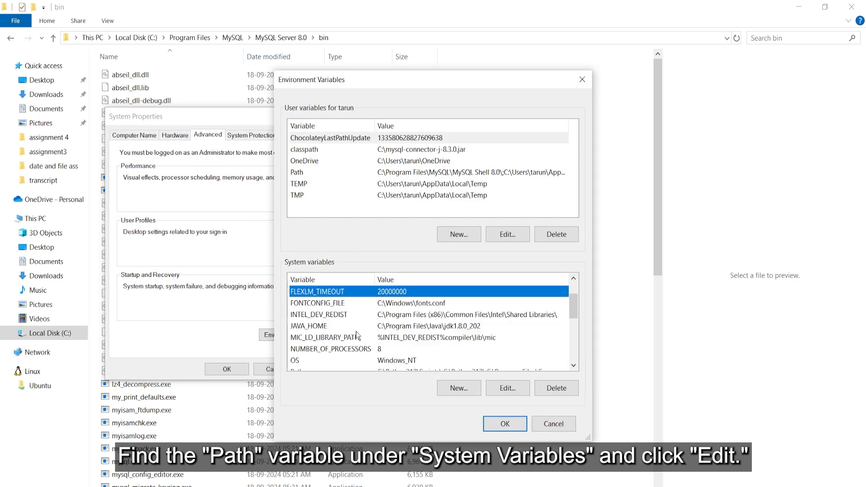
{"action": "left_click", "coordinate": [394, 340]}
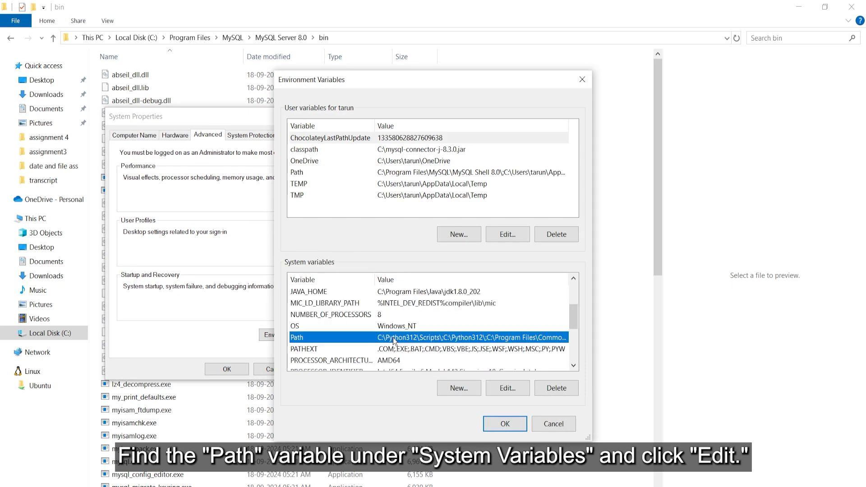
Add C:\Program Files\MySQL\MySQL Server 8.0\bin as a new Path entry and save
{"action": "left_click", "coordinate": [514, 389]}
{"action": "left_click", "coordinate": [369, 367]}
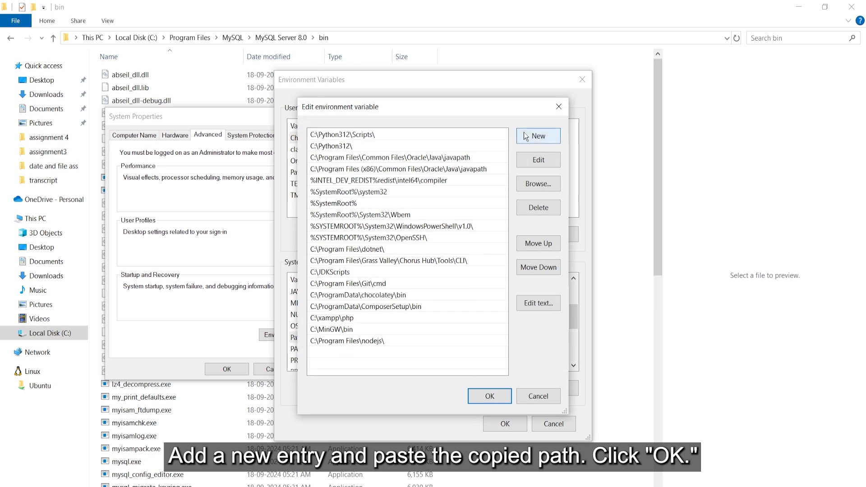
{"action": "left_click", "coordinate": [524, 132]}
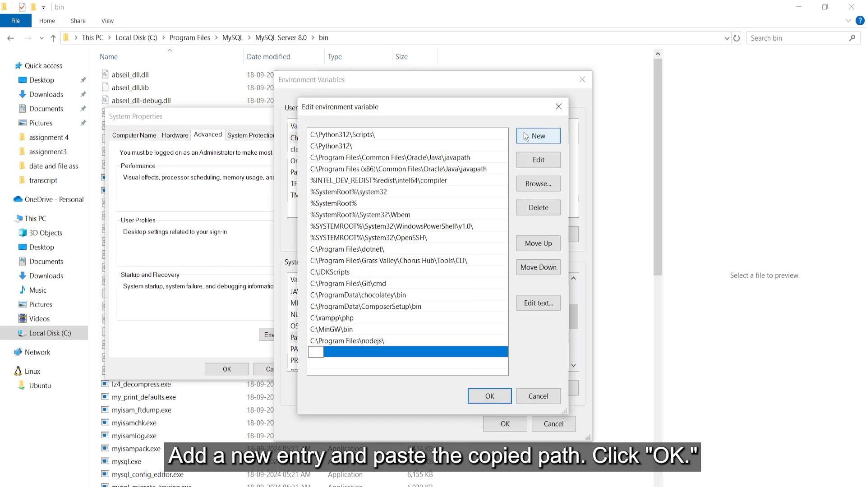
{"action": "right_click", "coordinate": [313, 355]}
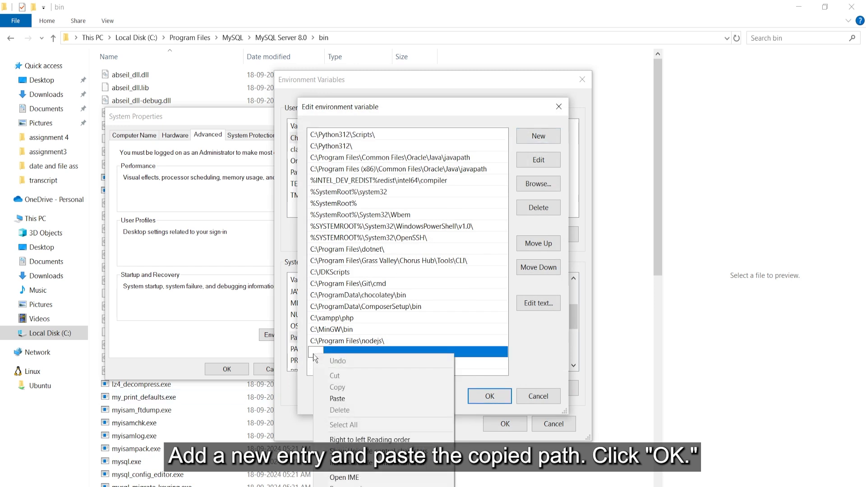
{"action": "left_click", "coordinate": [333, 398]}
{"action": "left_click", "coordinate": [490, 398]}
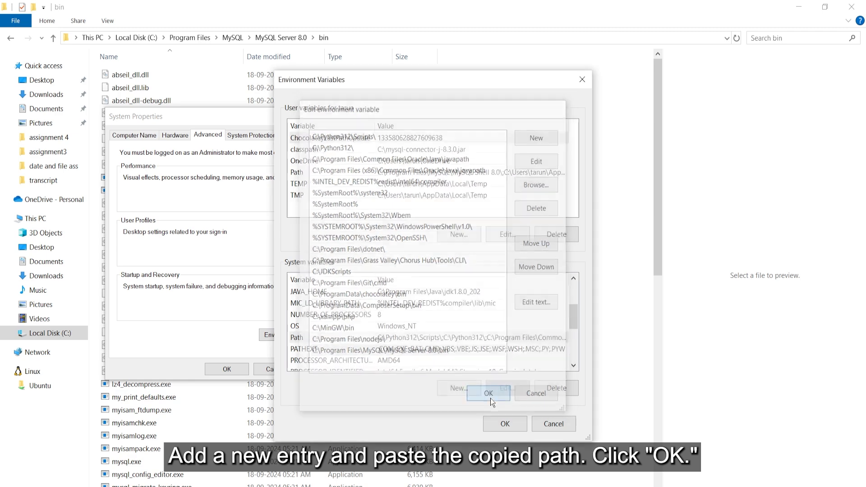
{"action": "left_click", "coordinate": [502, 430]}
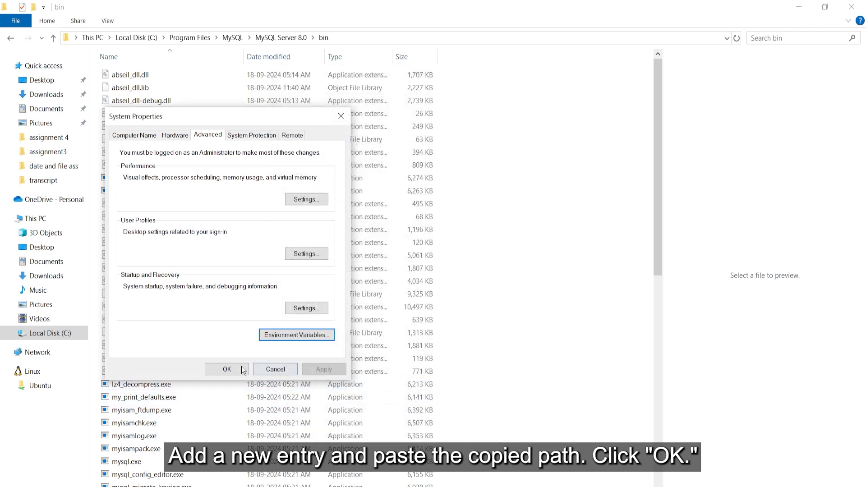
Close System Properties, rerun mysql --version in the old Command Prompt, then close it
{"action": "left_click", "coordinate": [227, 369]}
{"action": "key", "text": "alt+Tab"}
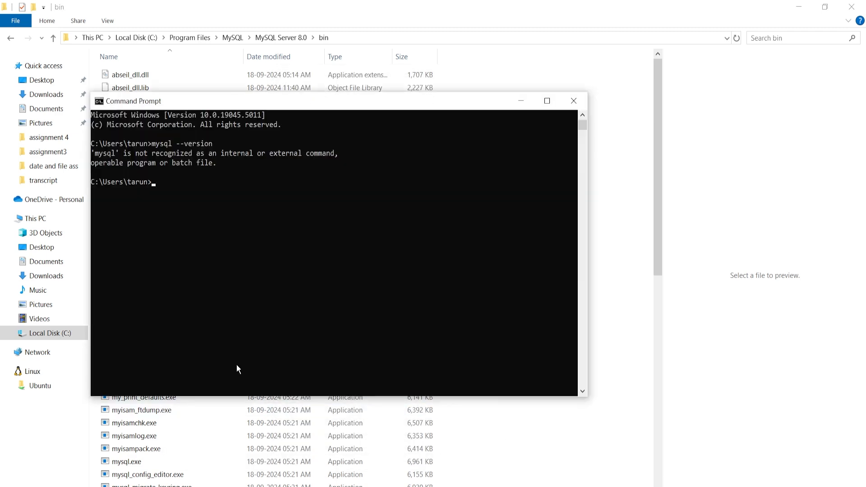
{"action": "key", "text": "Up"}
{"action": "key", "text": "Return"}
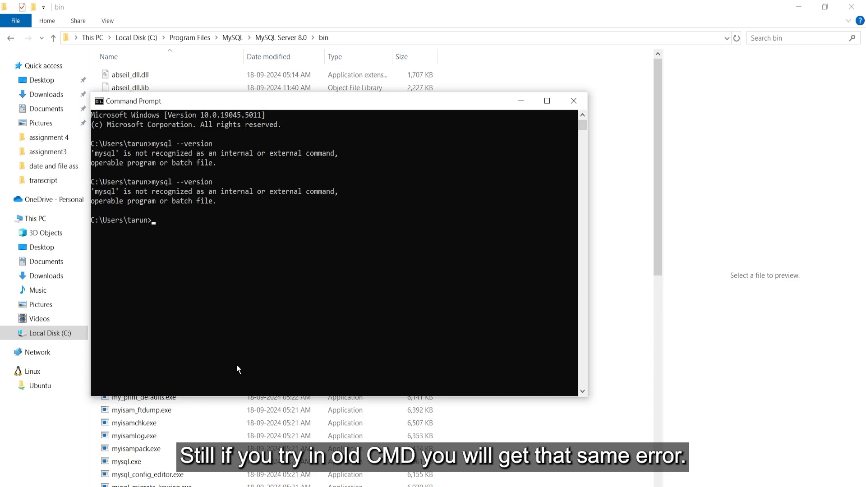
{"action": "left_click", "coordinate": [576, 106]}
In a new Command Prompt, run mysql --version, confirming Ver 8.0.40 for Win64
{"action": "key", "text": "super"}
{"action": "type", "text": "cmd"}
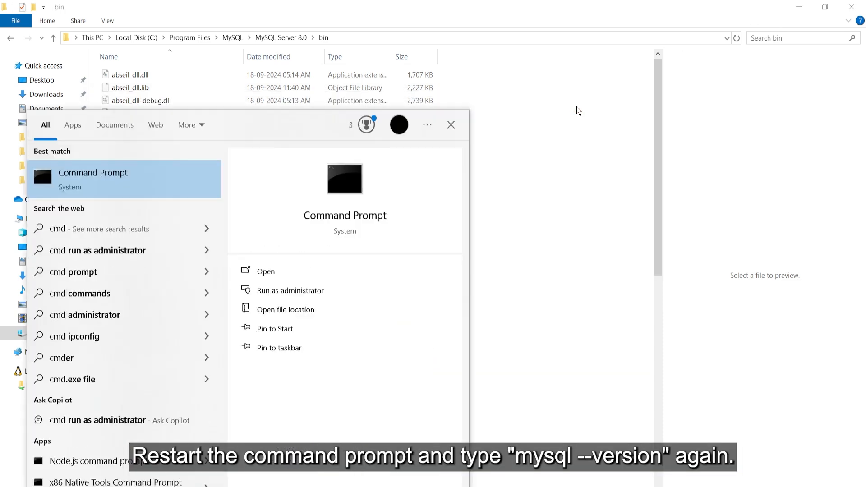
{"action": "key", "text": "Return"}
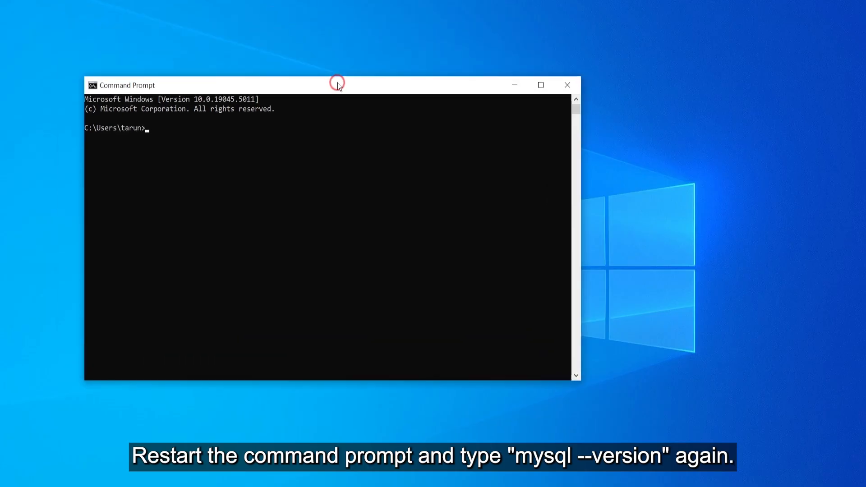
{"action": "left_click", "coordinate": [253, 177]}
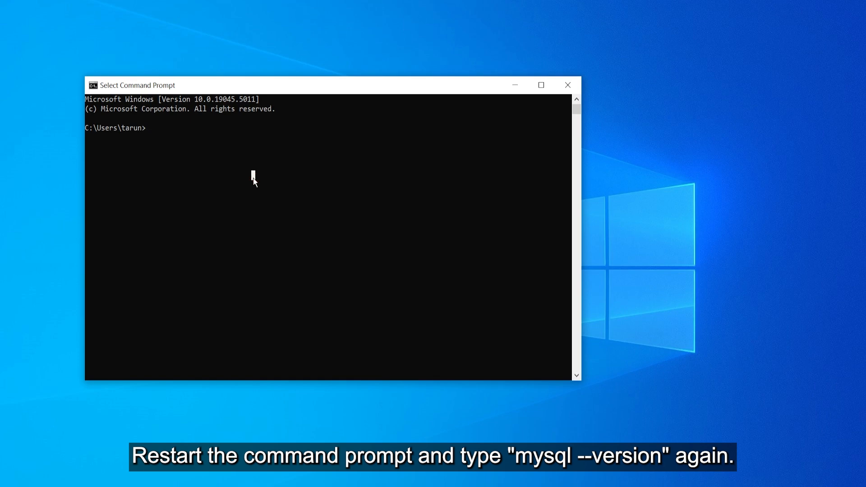
{"action": "key", "text": "Escape"}
{"action": "type", "text": "mysql --ve"}
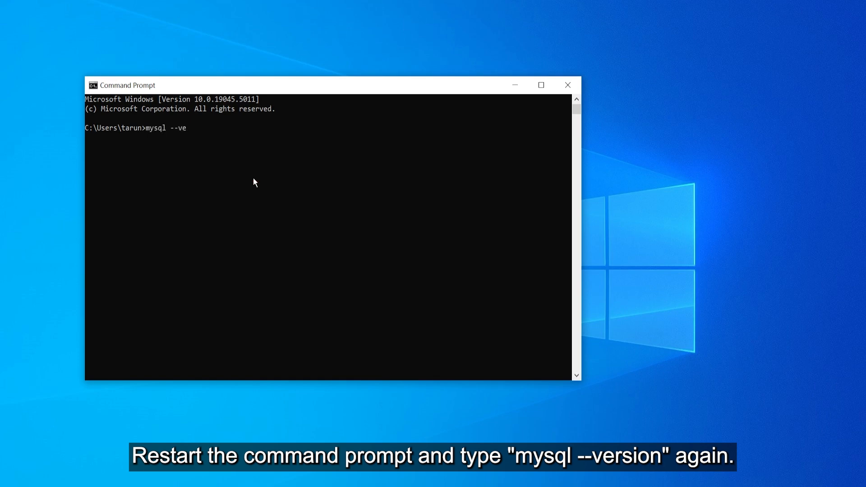
{"action": "type", "text": "rsioon"}
{"action": "key", "text": "BackSpace"}
{"action": "key", "text": "BackSpace"}
{"action": "key", "text": "BackSpace"}
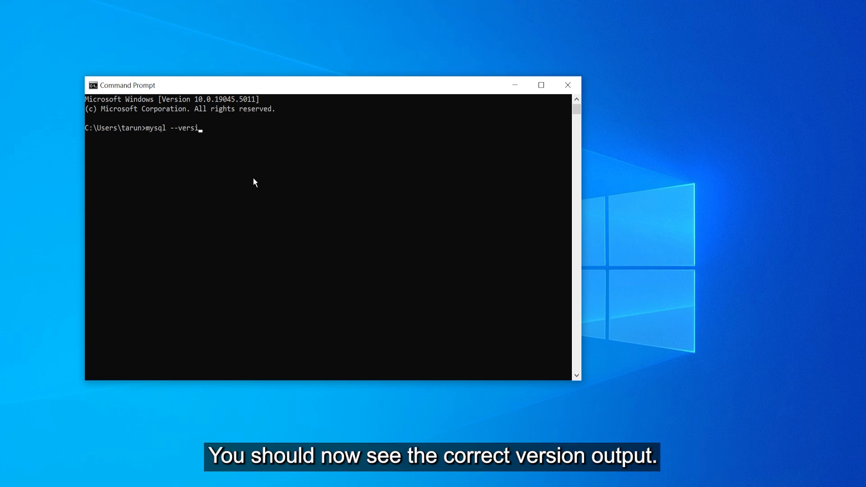
{"action": "type", "text": "on"}
{"action": "key", "text": "Return"}
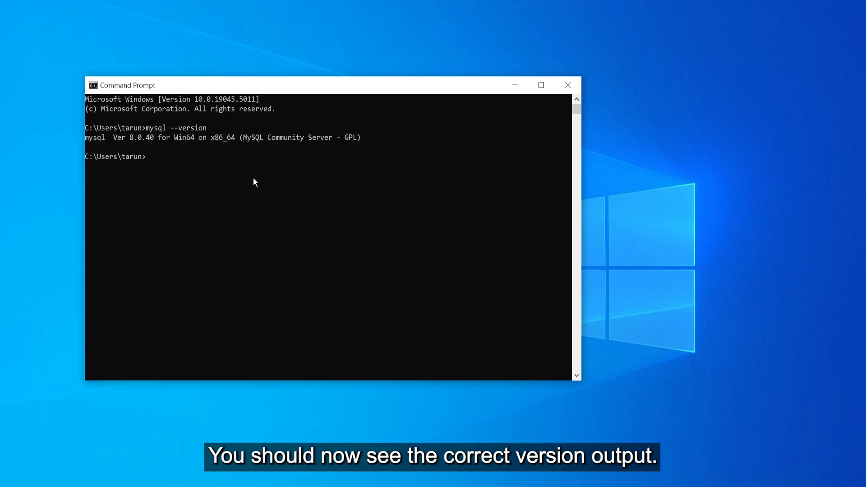
Log in to MySQL as root with mysql -u root -p and the root password
{"action": "type", "text": "mysql"}
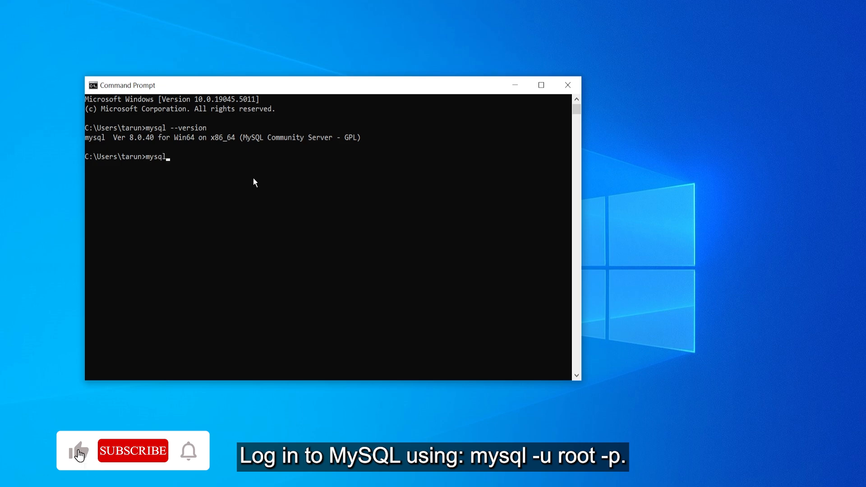
{"action": "type", "text": " -u"}
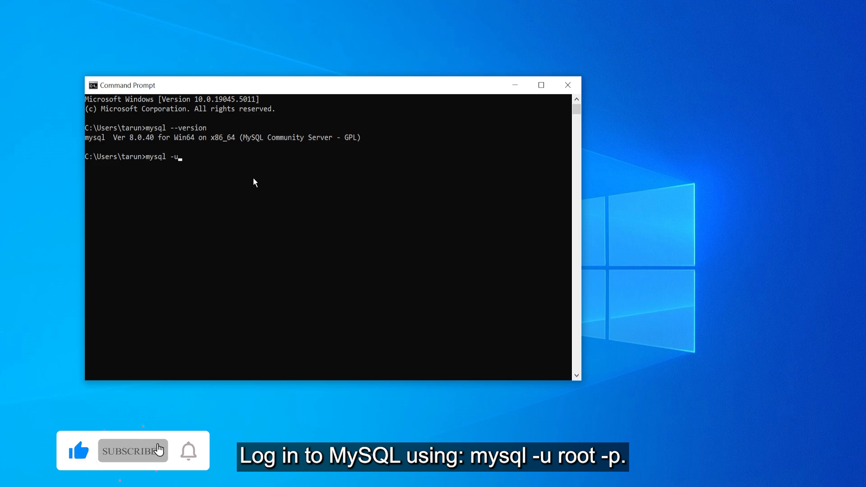
{"action": "type", "text": " root"}
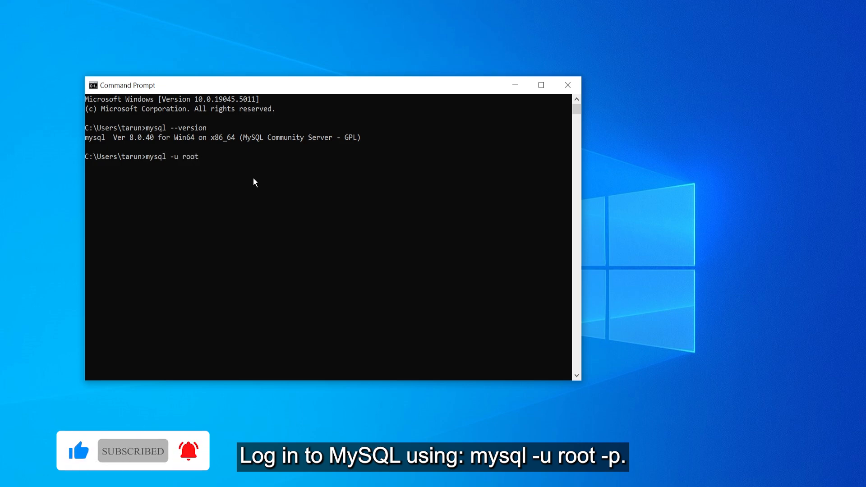
{"action": "type", "text": " -p"}
{"action": "key", "text": "Return"}
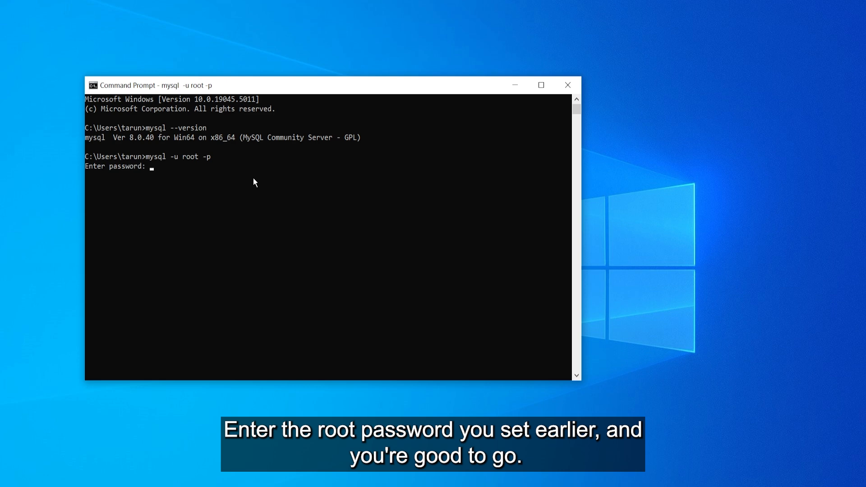
{"action": "type", "text": "***"}
{"action": "key", "text": "Return"}
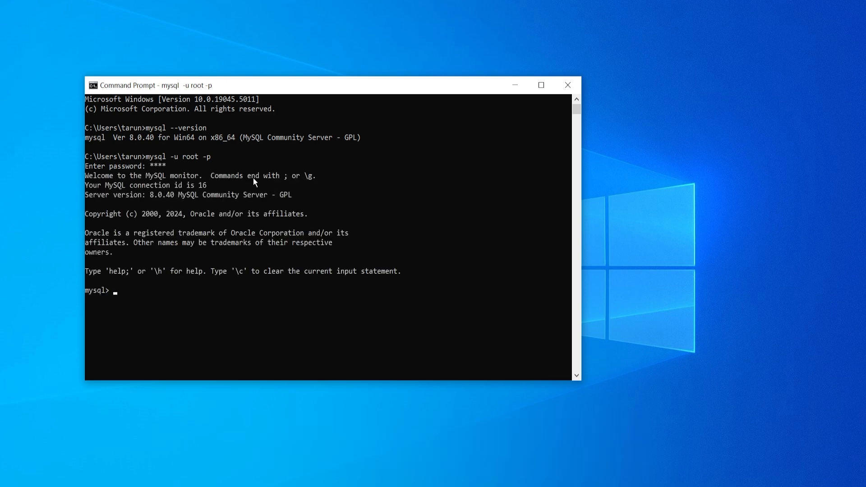
Run show databases; to list the four databases, then start typing a create database command
{"action": "type", "text": "show databases"}
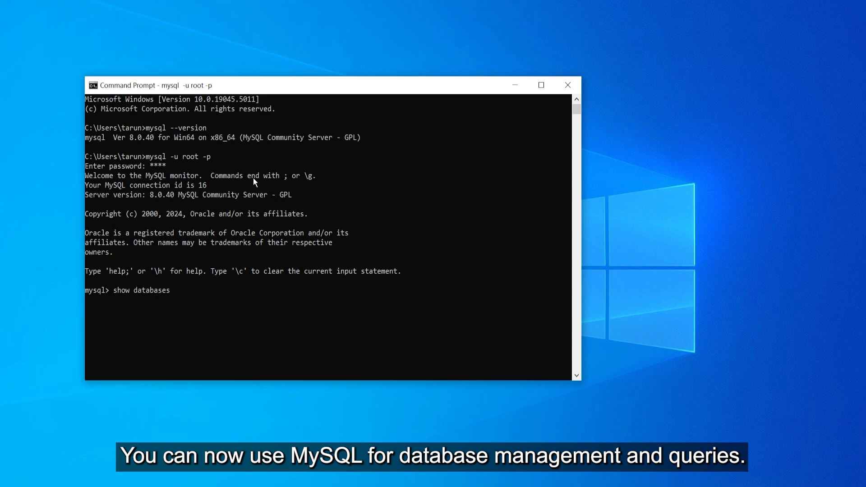
{"action": "type", "text": ";"}
{"action": "key", "text": "Return"}
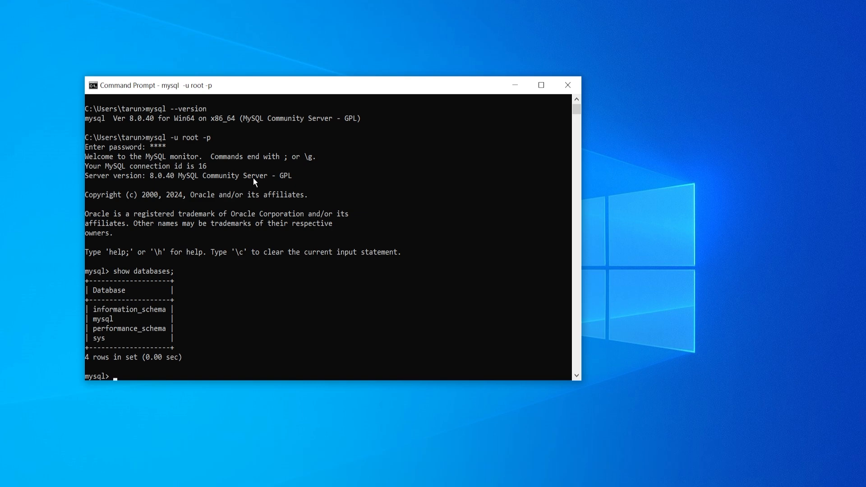
{"action": "type", "text": "cr"}
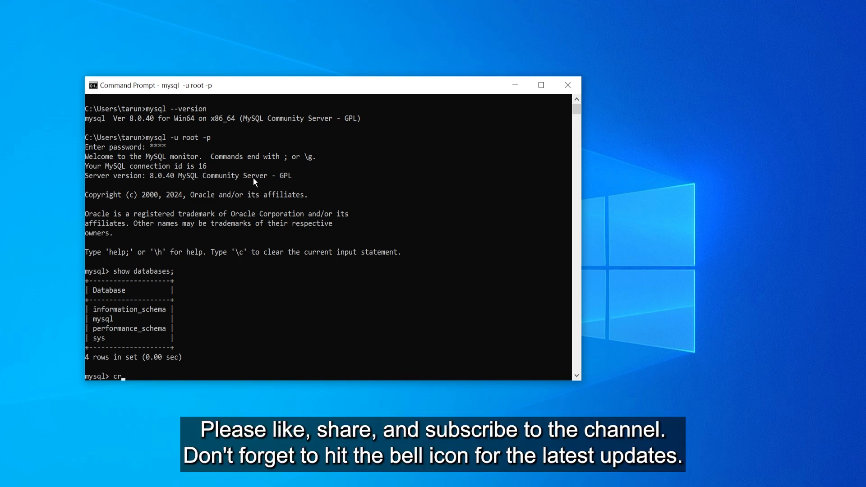
{"action": "type", "text": "eate databa"}
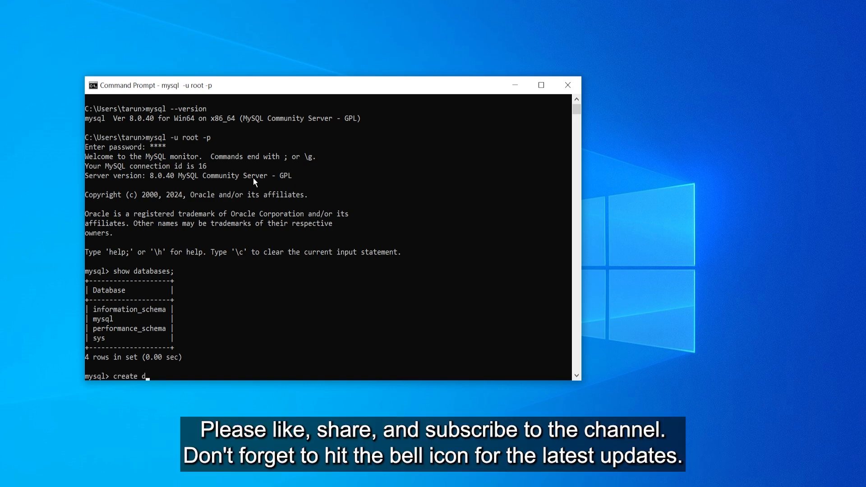